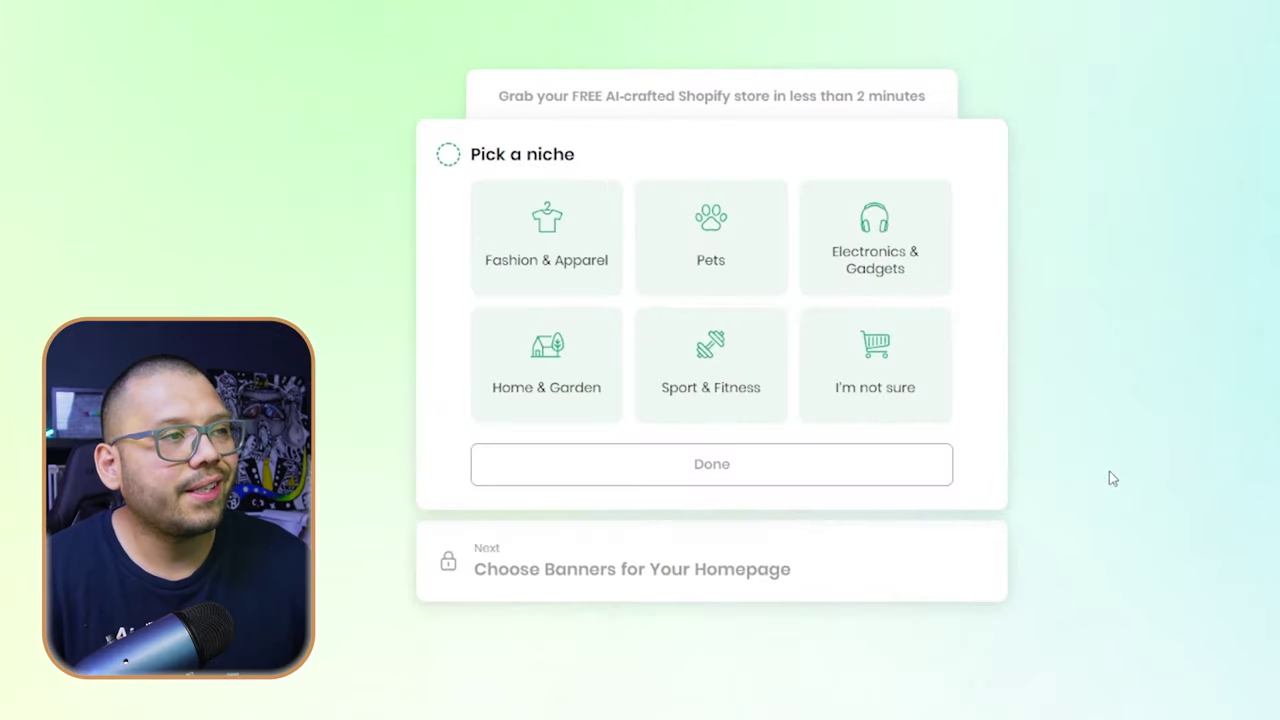
- Choose Fashion & Apparel as the niche and the green palm-leaf and palm-tree banners
{"action": "left_click", "coordinate": [506, 247]}
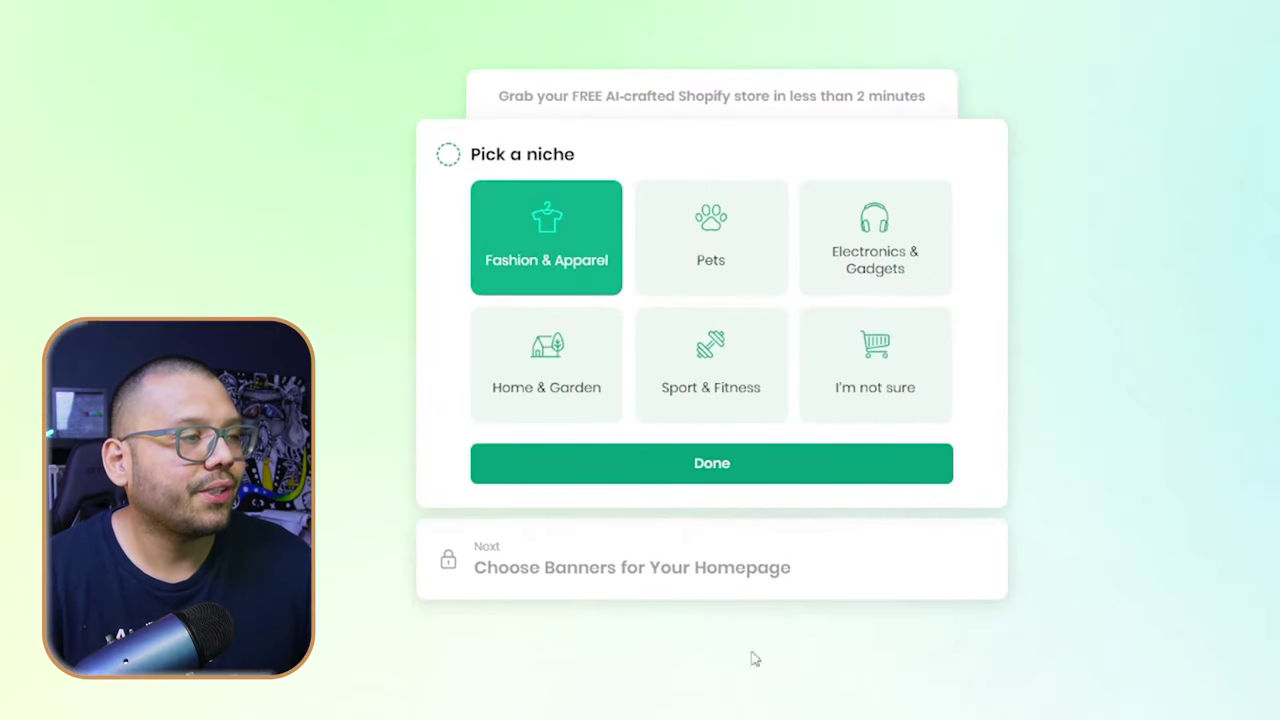
{"action": "left_click", "coordinate": [711, 463]}
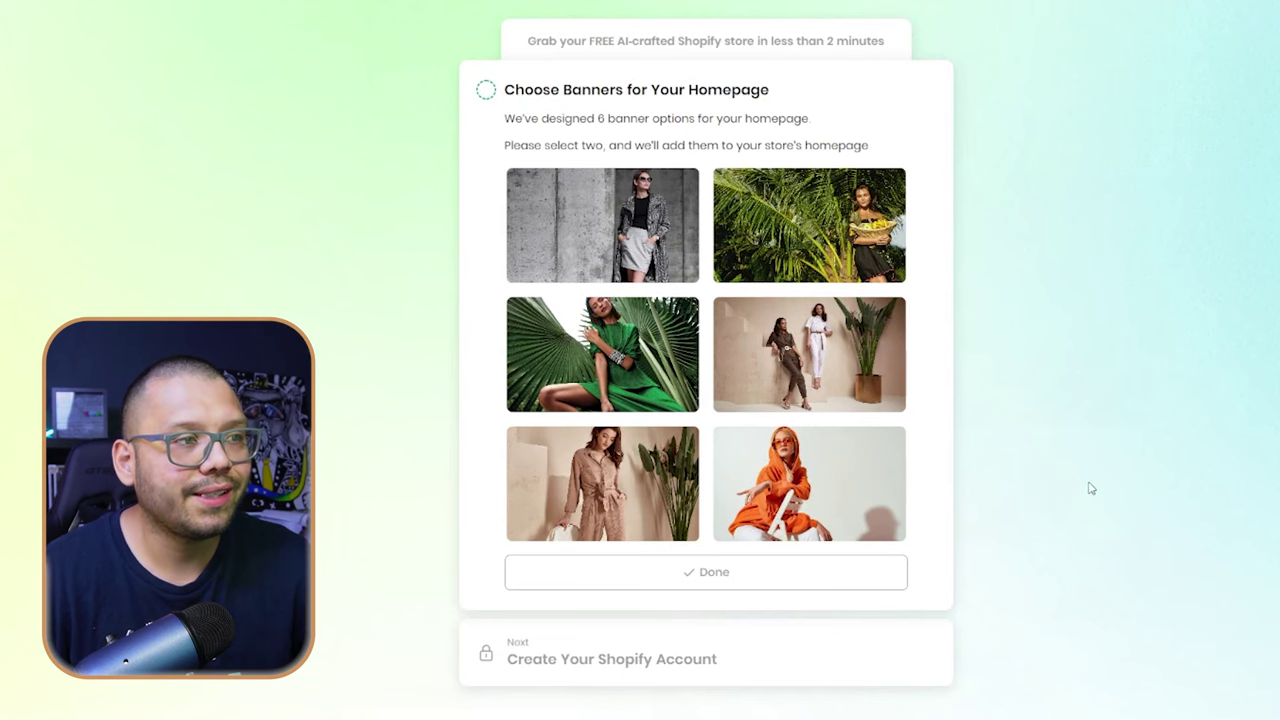
{"action": "left_click", "coordinate": [663, 377]}
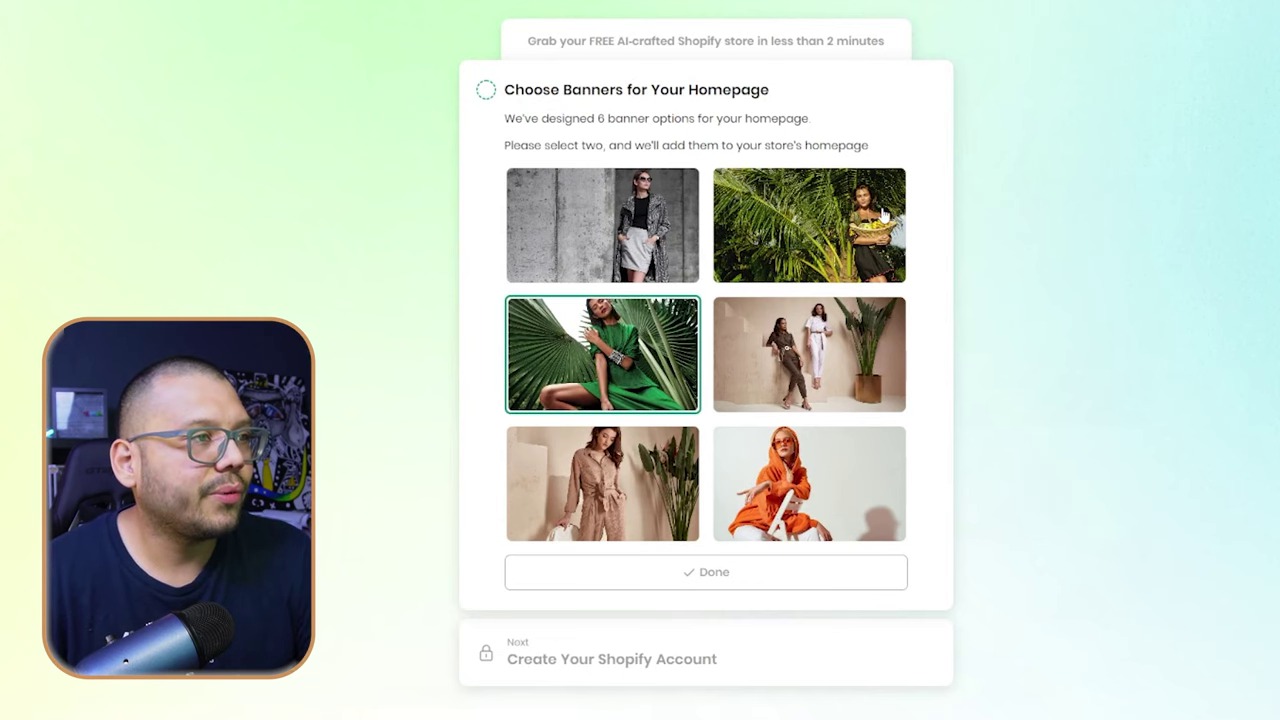
{"action": "left_click", "coordinate": [790, 235]}
{"action": "left_click", "coordinate": [722, 578]}
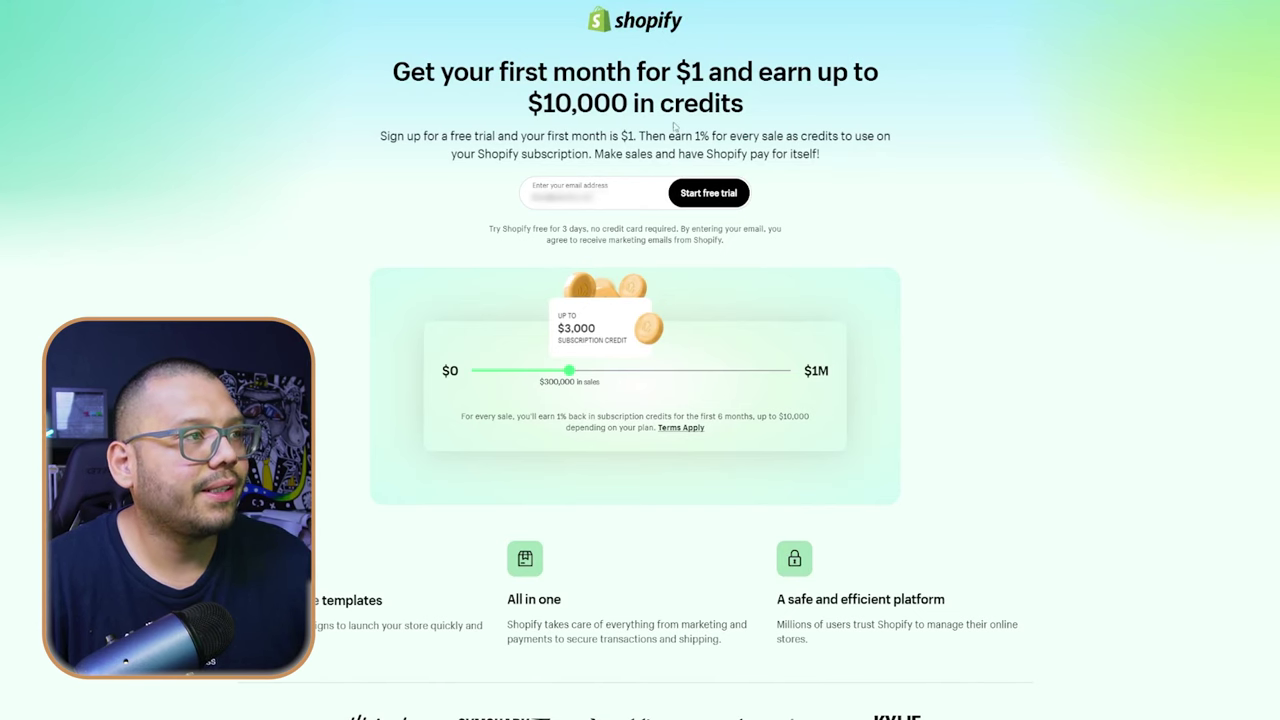
- Start the Shopify free trial with the suggested email and skip all setup questions
{"action": "left_click", "coordinate": [630, 187]}
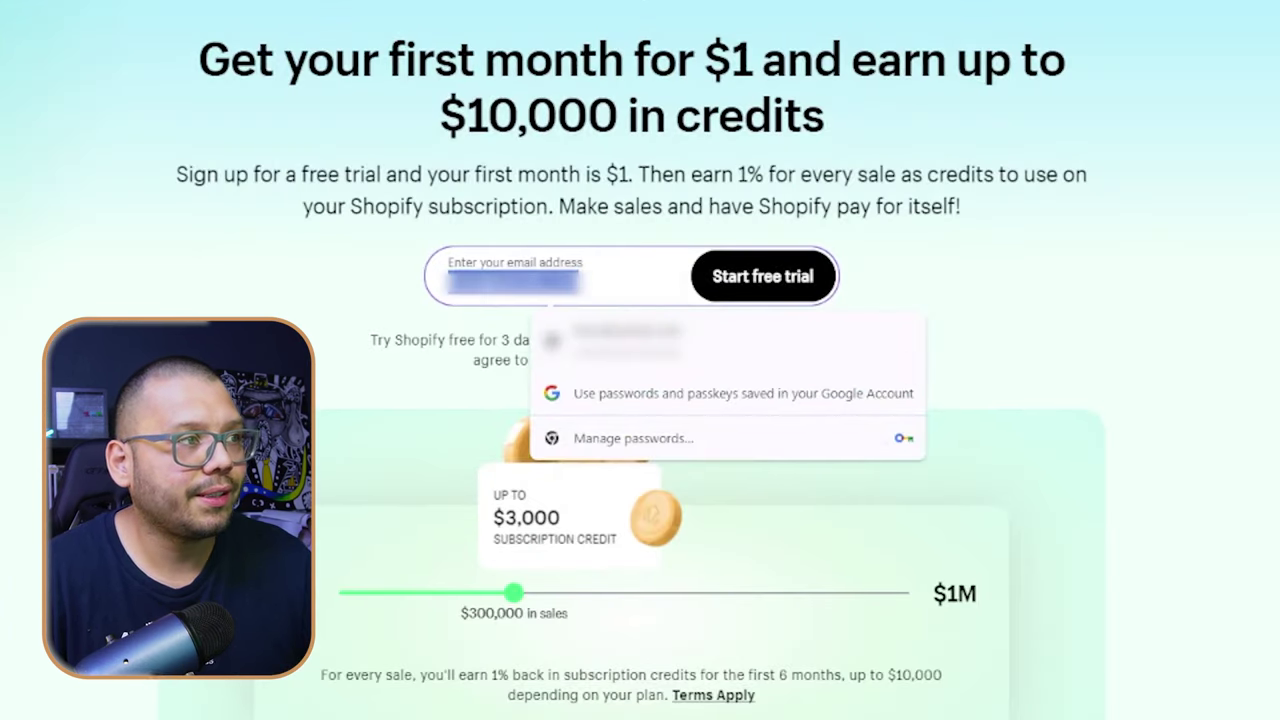
{"action": "key", "text": "Return"}
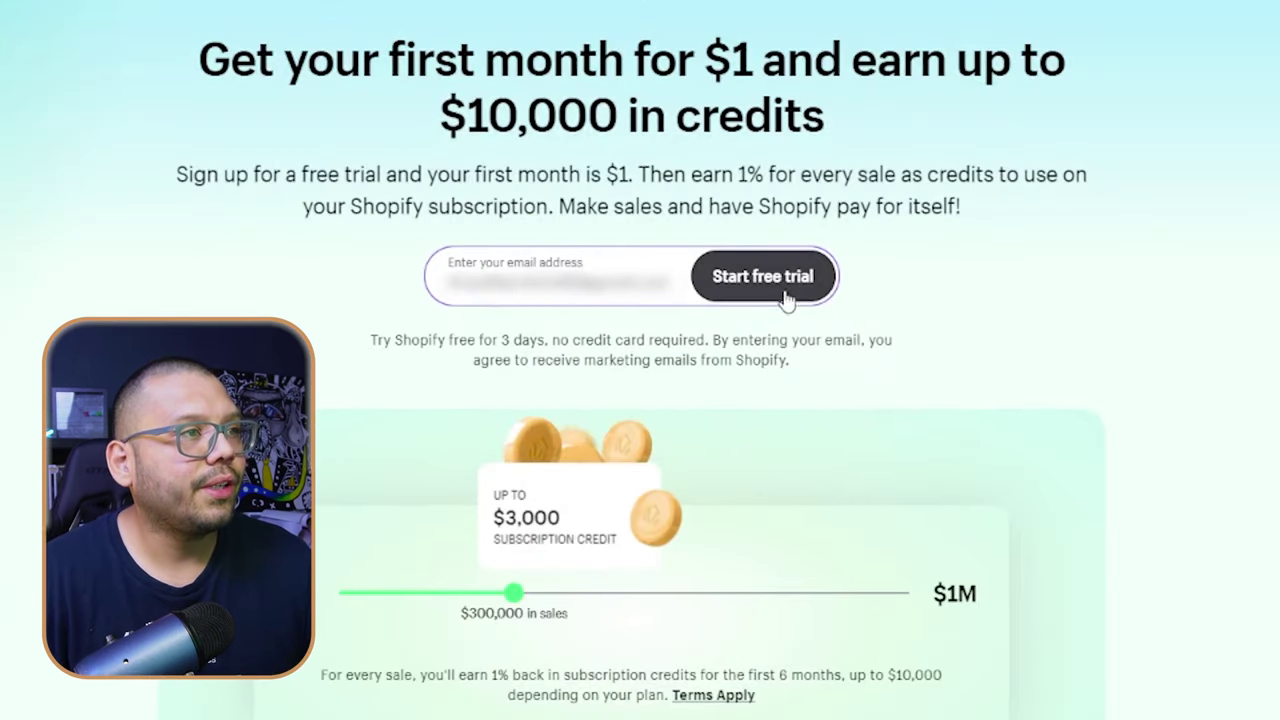
{"action": "left_click", "coordinate": [767, 288]}
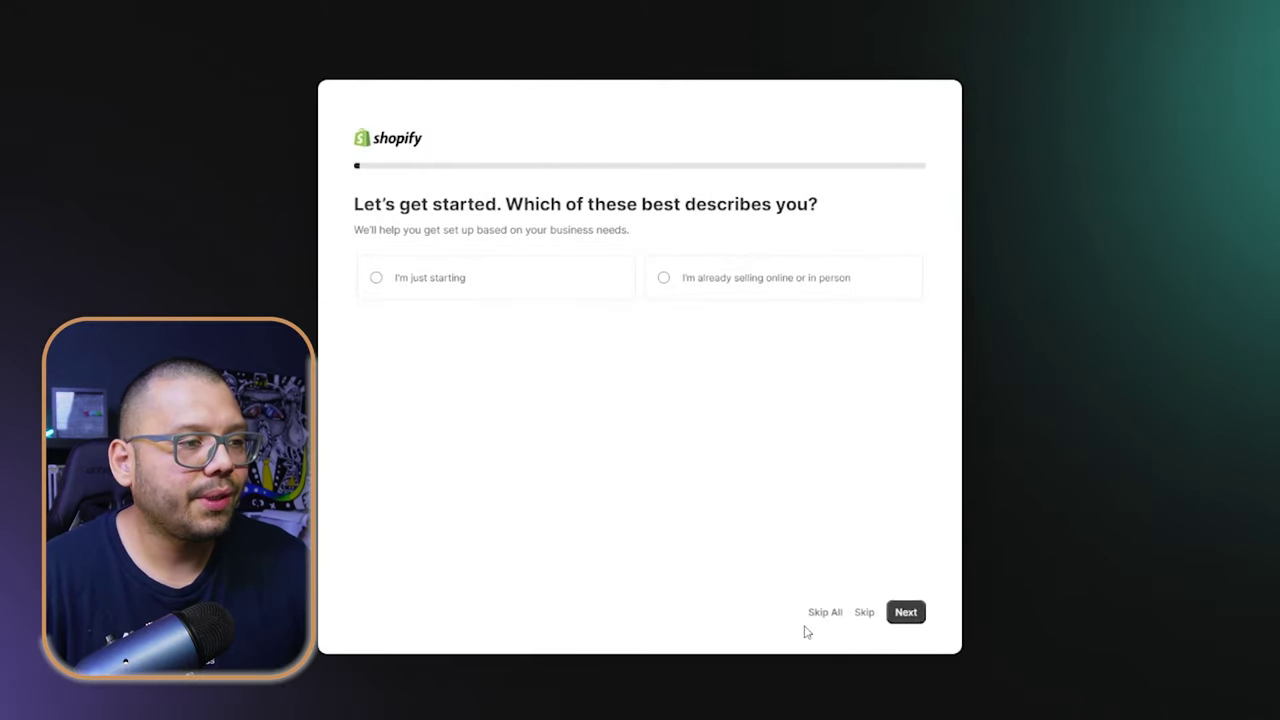
{"action": "left_click", "coordinate": [826, 613]}
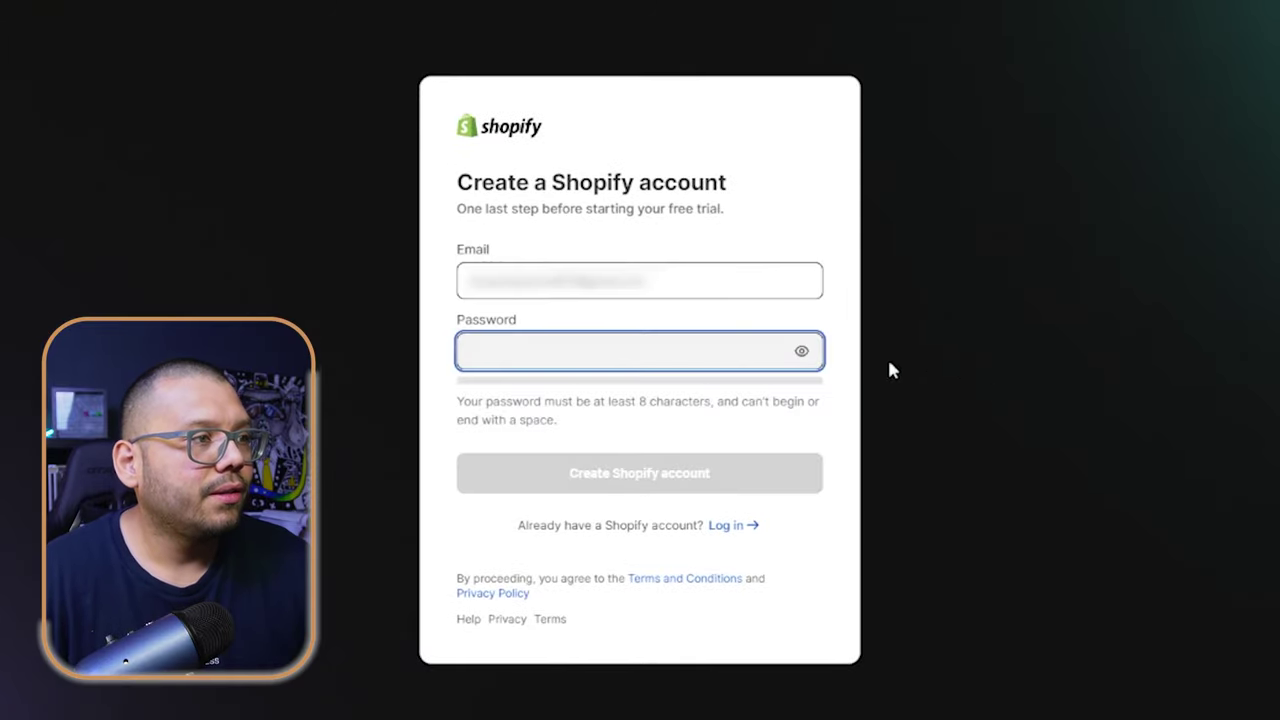
- Enter the account password and create the Shopify account
{"action": "left_click", "coordinate": [674, 284]}
{"action": "left_click", "coordinate": [541, 352]}
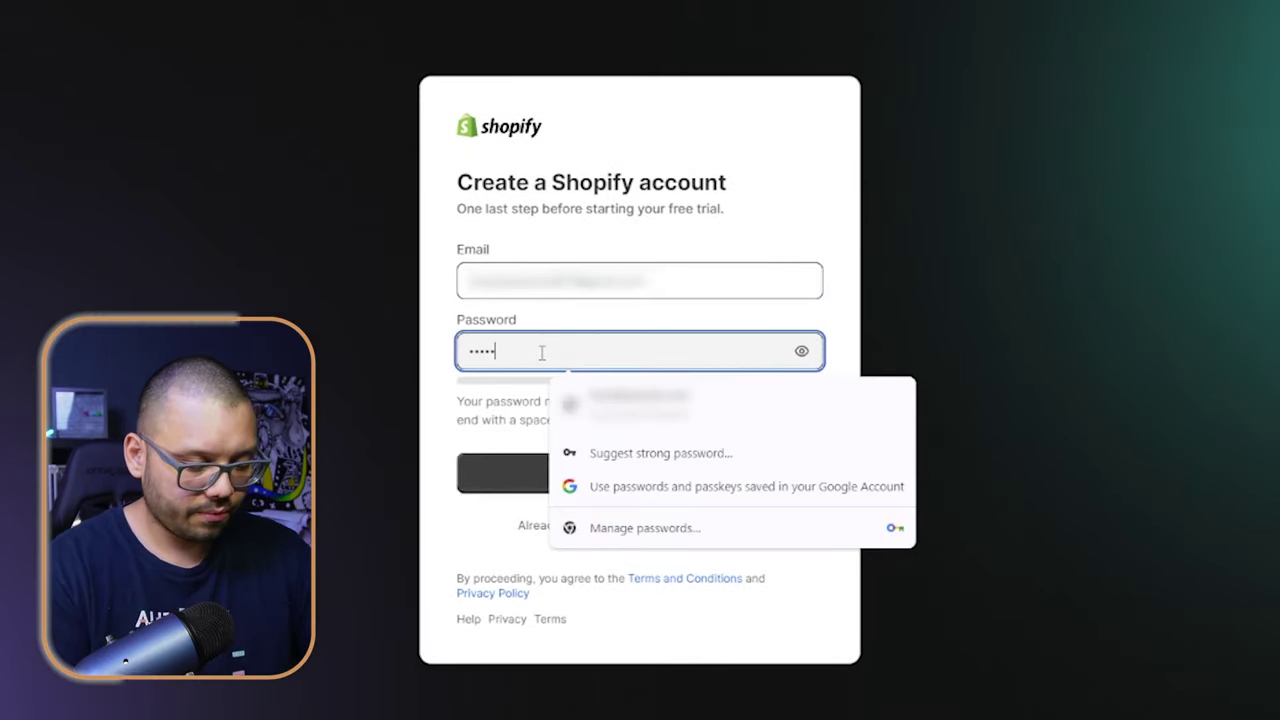
{"action": "type", "text": "••"}
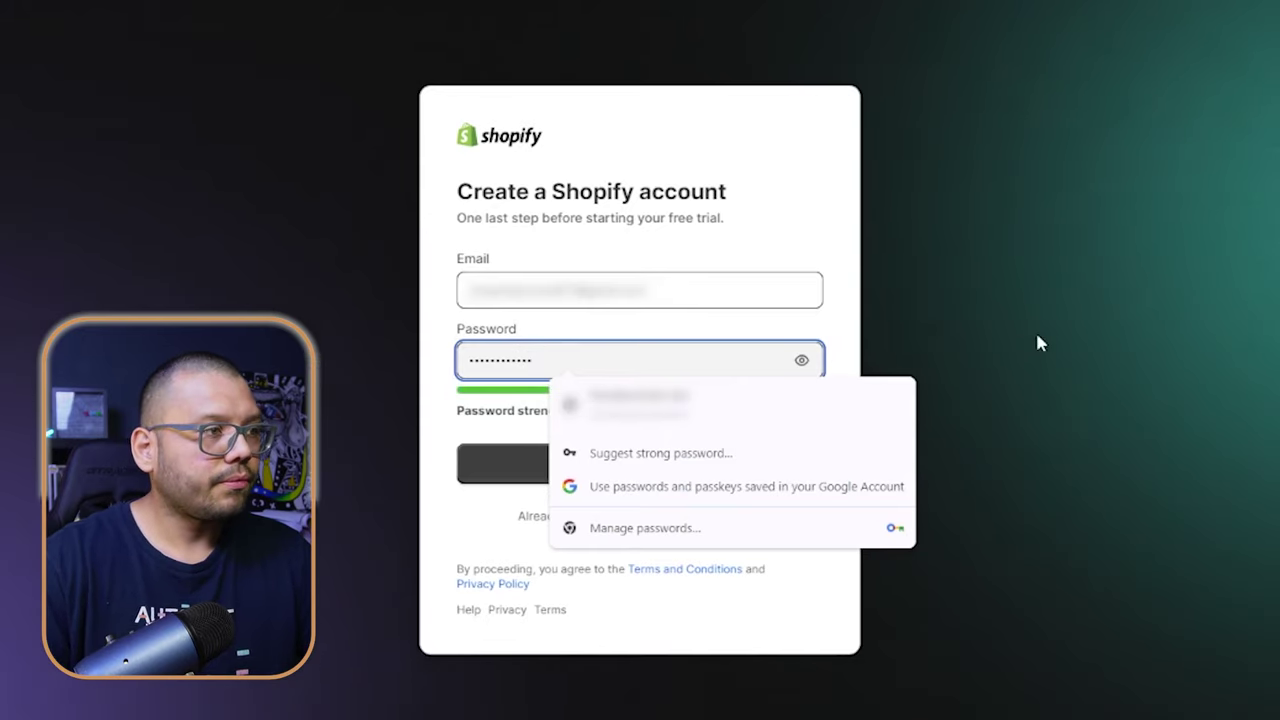
{"action": "left_click", "coordinate": [720, 466]}
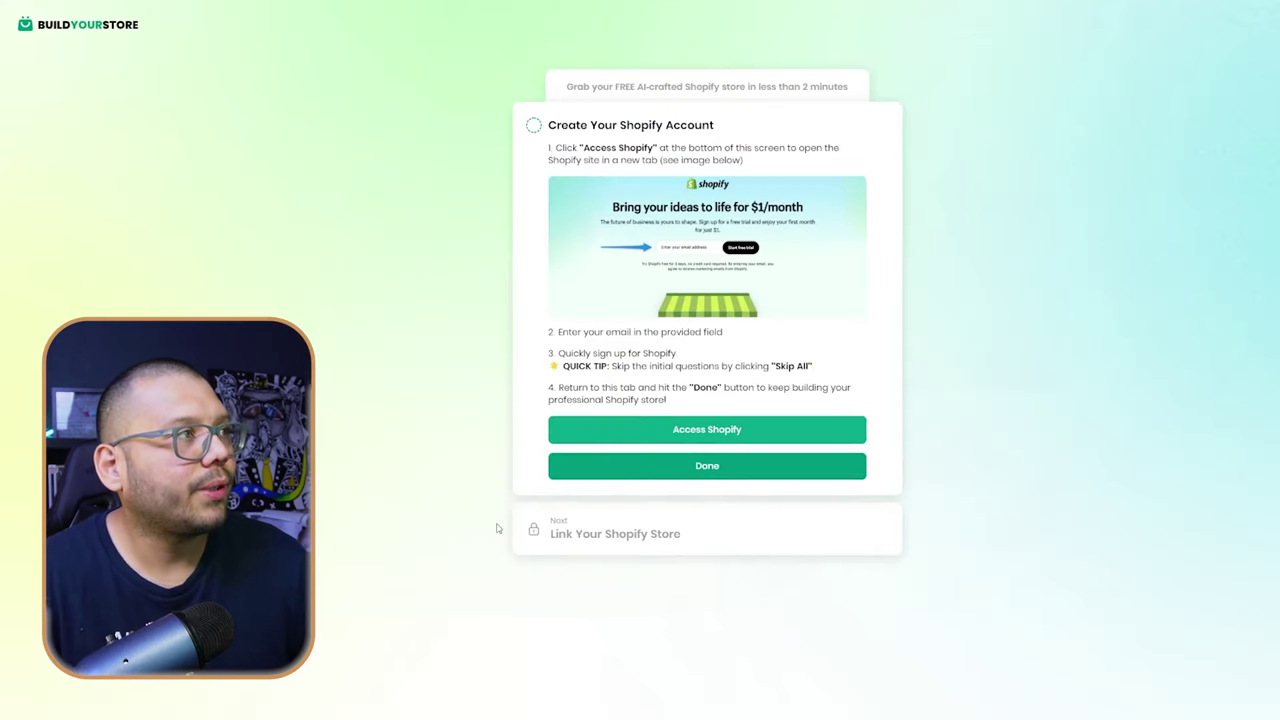
- Mark the account step done and copy the store's admin URL from the address bar
{"action": "left_click", "coordinate": [726, 472]}
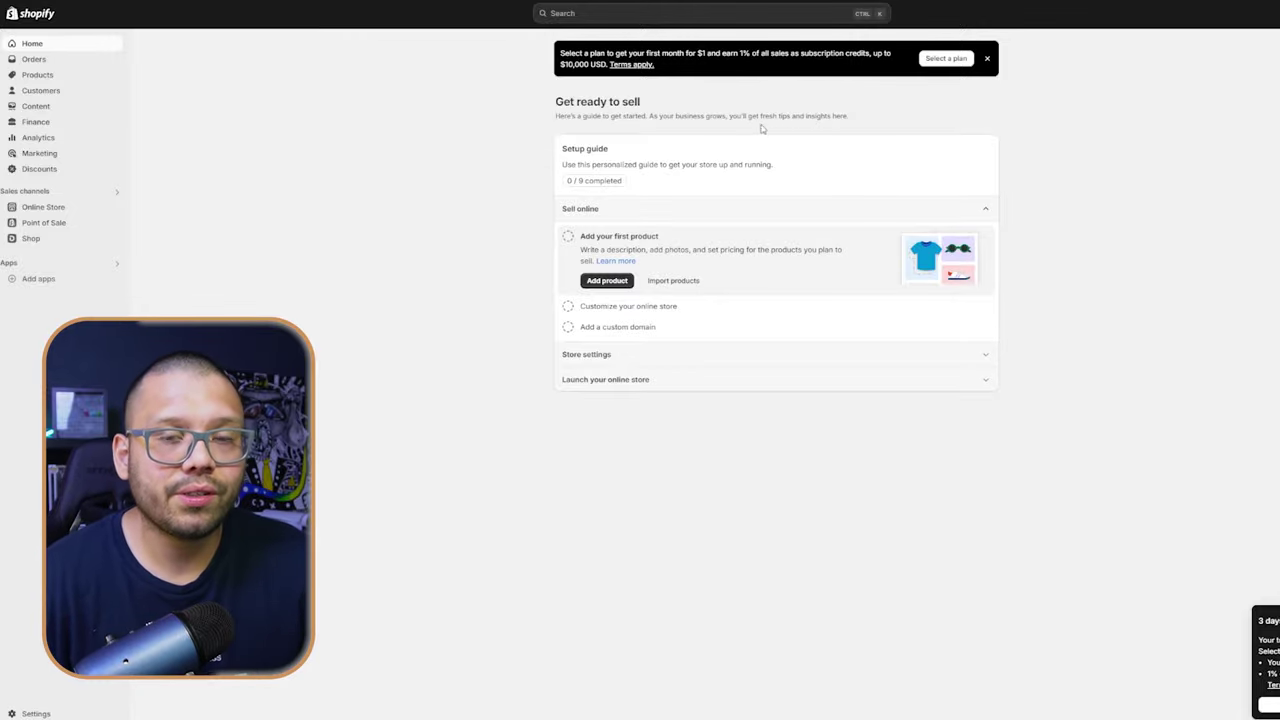
{"action": "key", "text": "ctrl+l"}
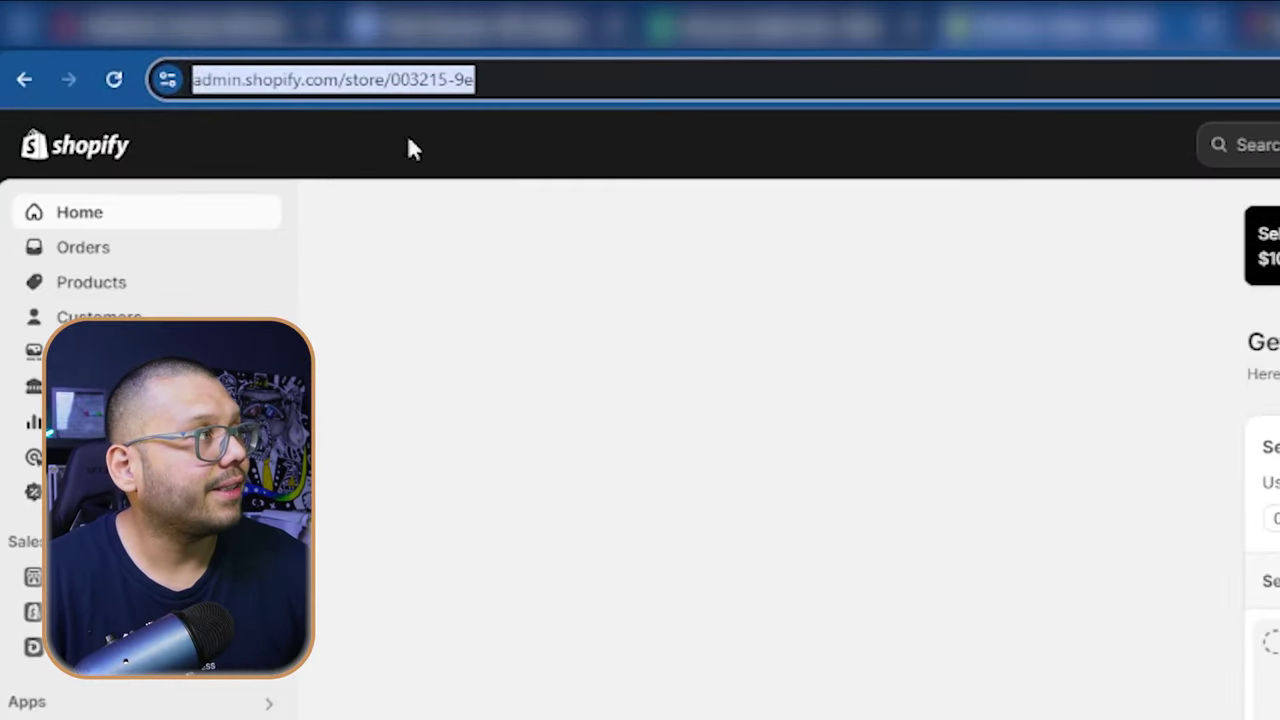
{"action": "key", "text": "BackSpace"}
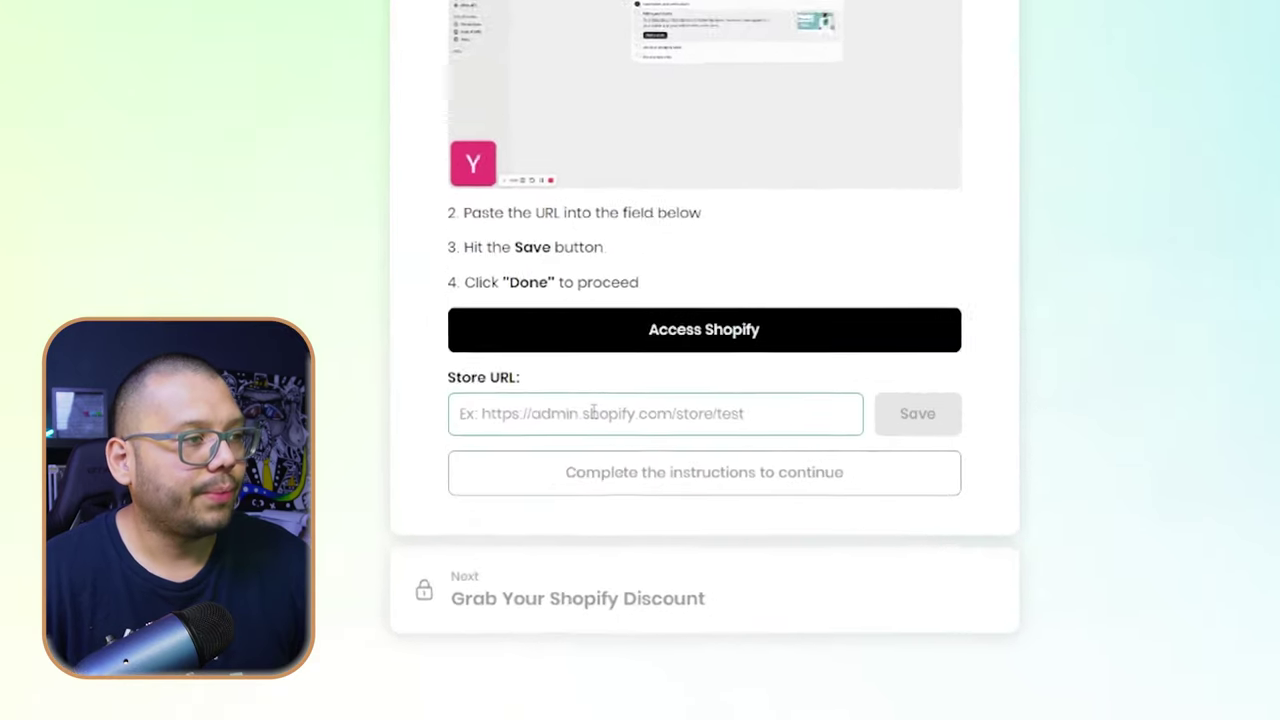
- Save the store's admin URL as the Store URL and open the Basic plan checkout
{"action": "left_click", "coordinate": [660, 481]}
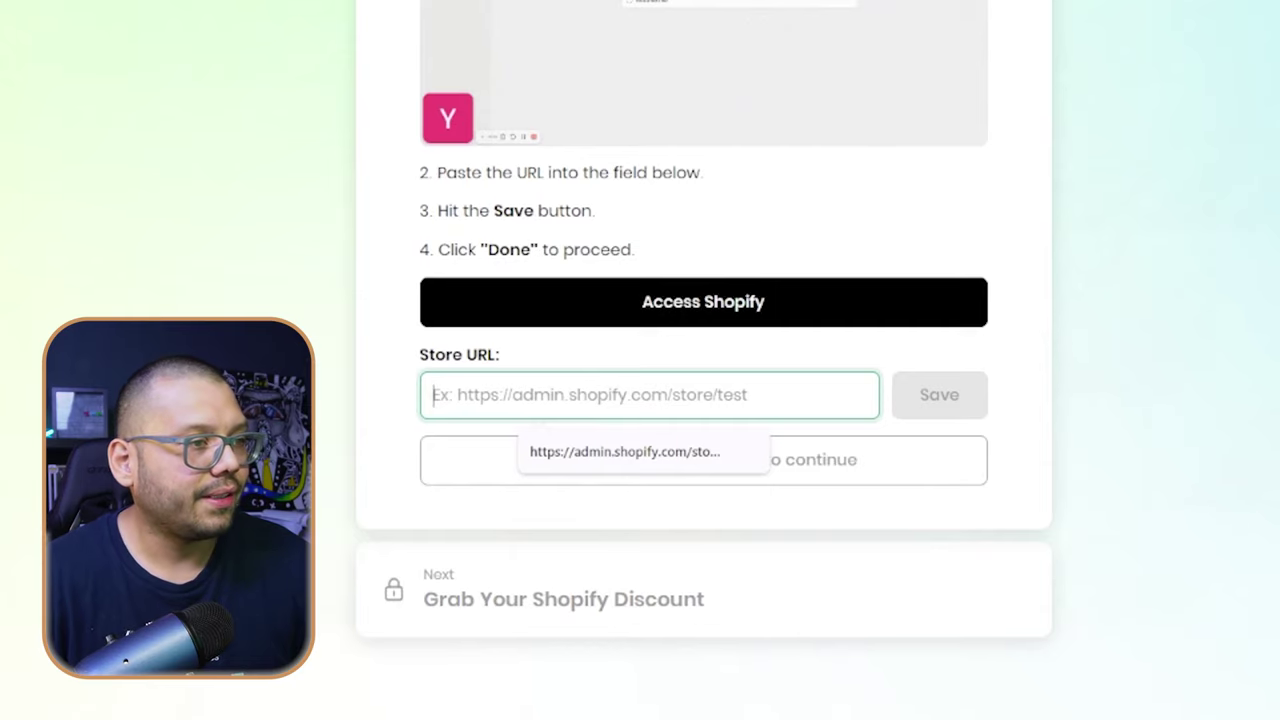
{"action": "left_click", "coordinate": [625, 451]}
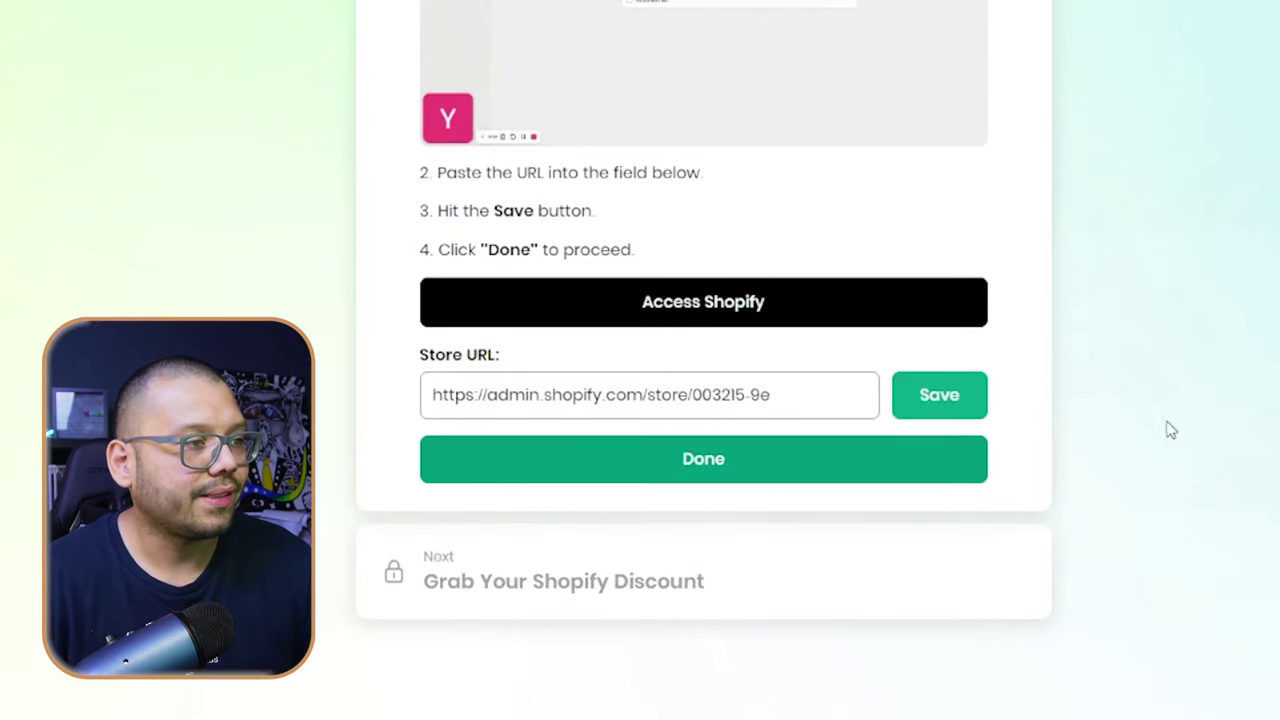
{"action": "left_click", "coordinate": [695, 466]}
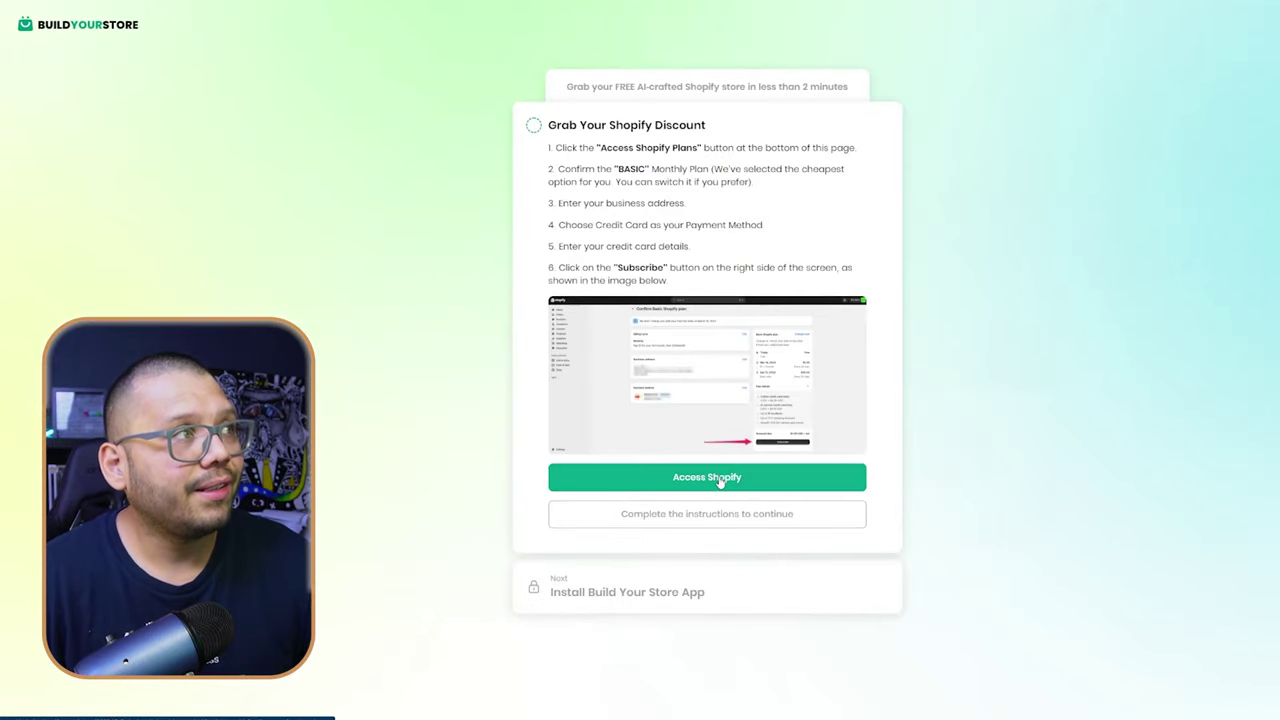
{"action": "left_click", "coordinate": [720, 477]}
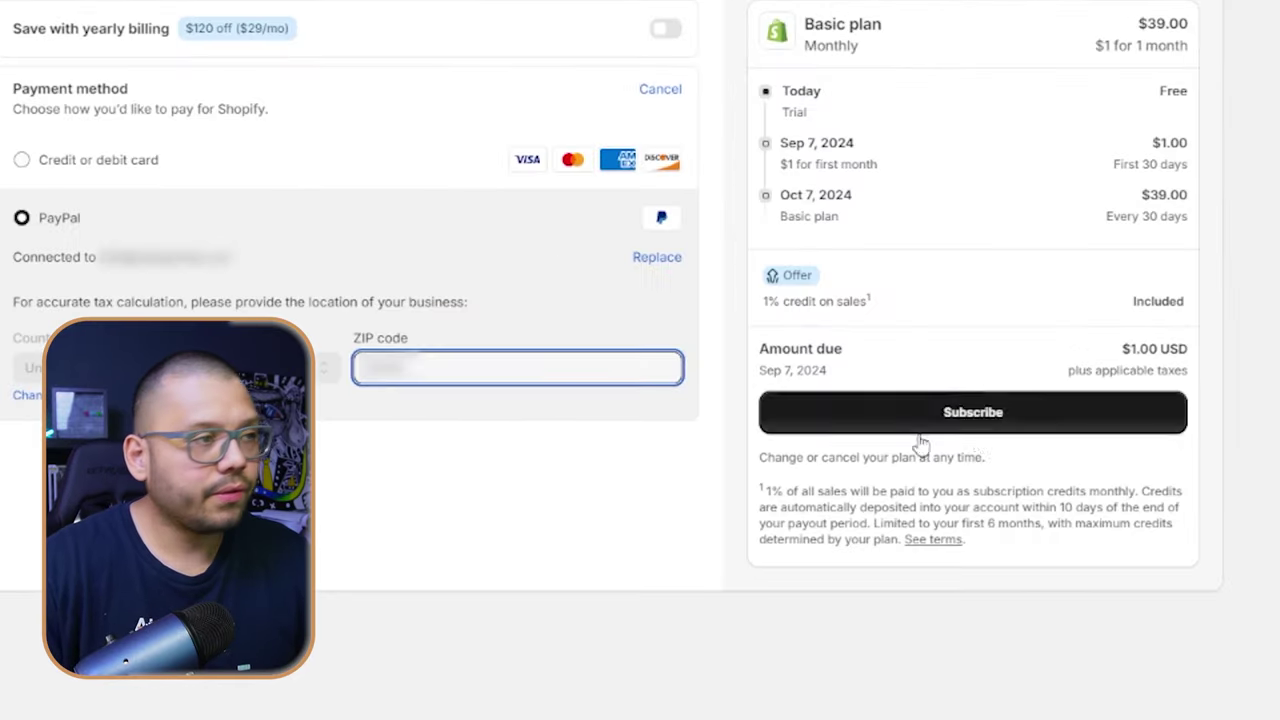
- Subscribe to the Basic plan at $1 for the first month, paying with PayPal
{"action": "left_click", "coordinate": [984, 416]}
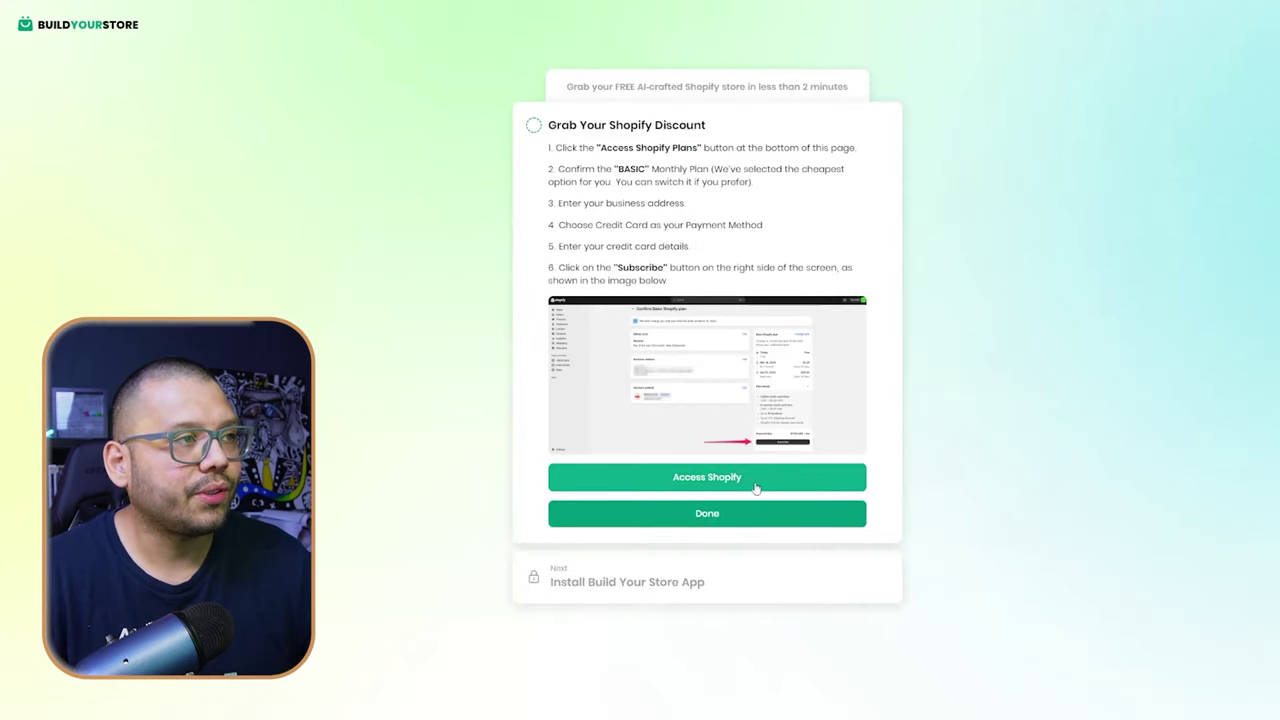
- Finish the Grab Your Shopify Discount step and let the store customization run
{"action": "left_click", "coordinate": [730, 522]}
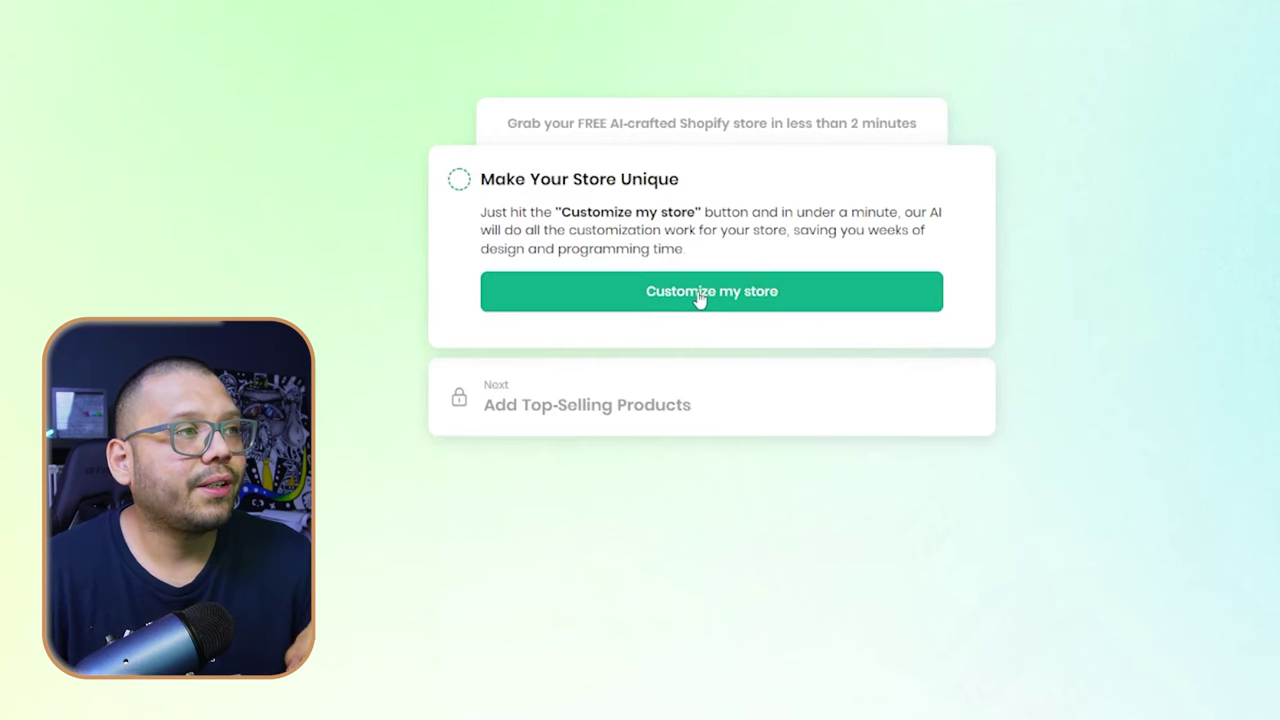
{"action": "left_click", "coordinate": [700, 298]}
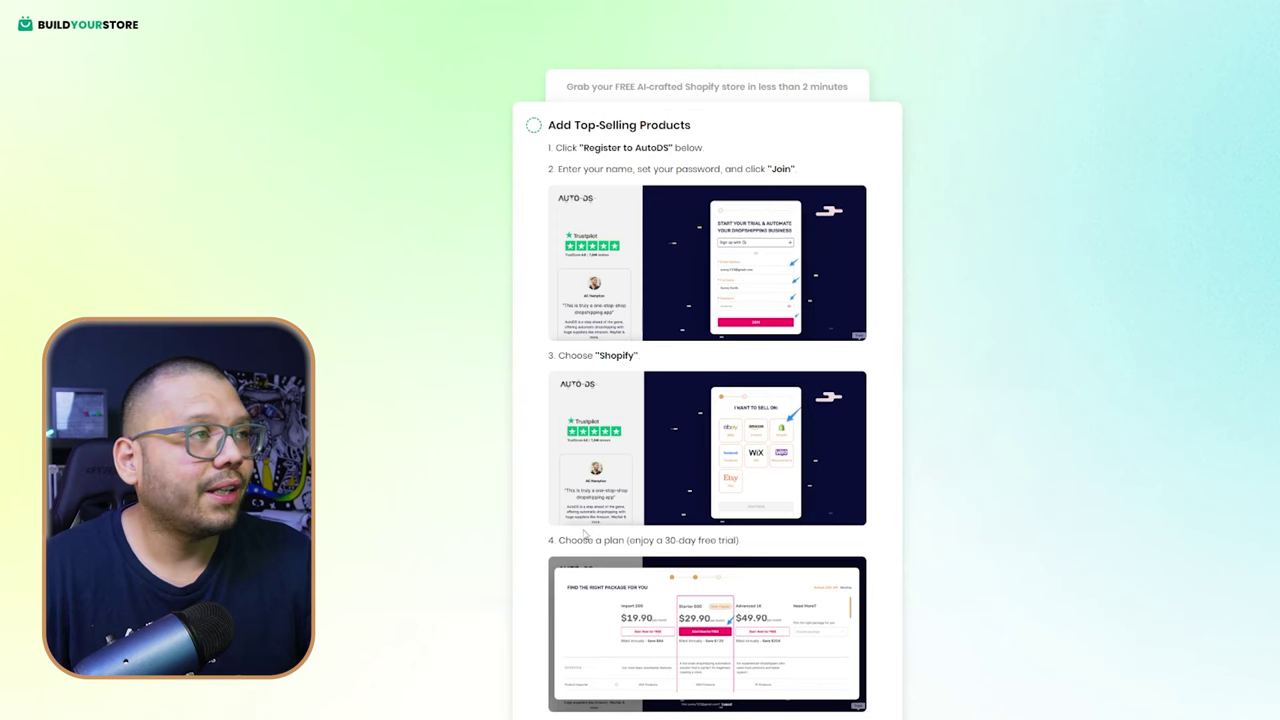
- Register a new AutoDS account through the sign-up form and pick Shopify as the channel
{"action": "scroll", "coordinate": [553, 520], "scroll_direction": "down", "scroll_amount": 5}
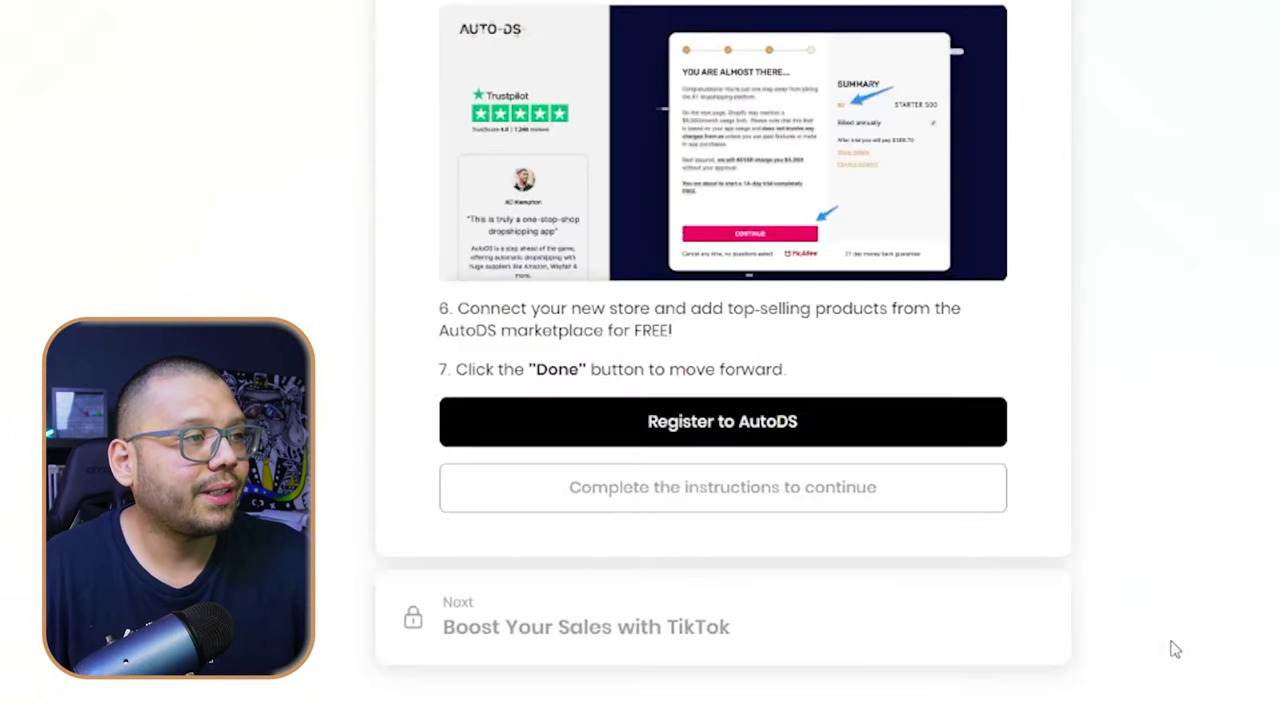
{"action": "left_click", "coordinate": [720, 437]}
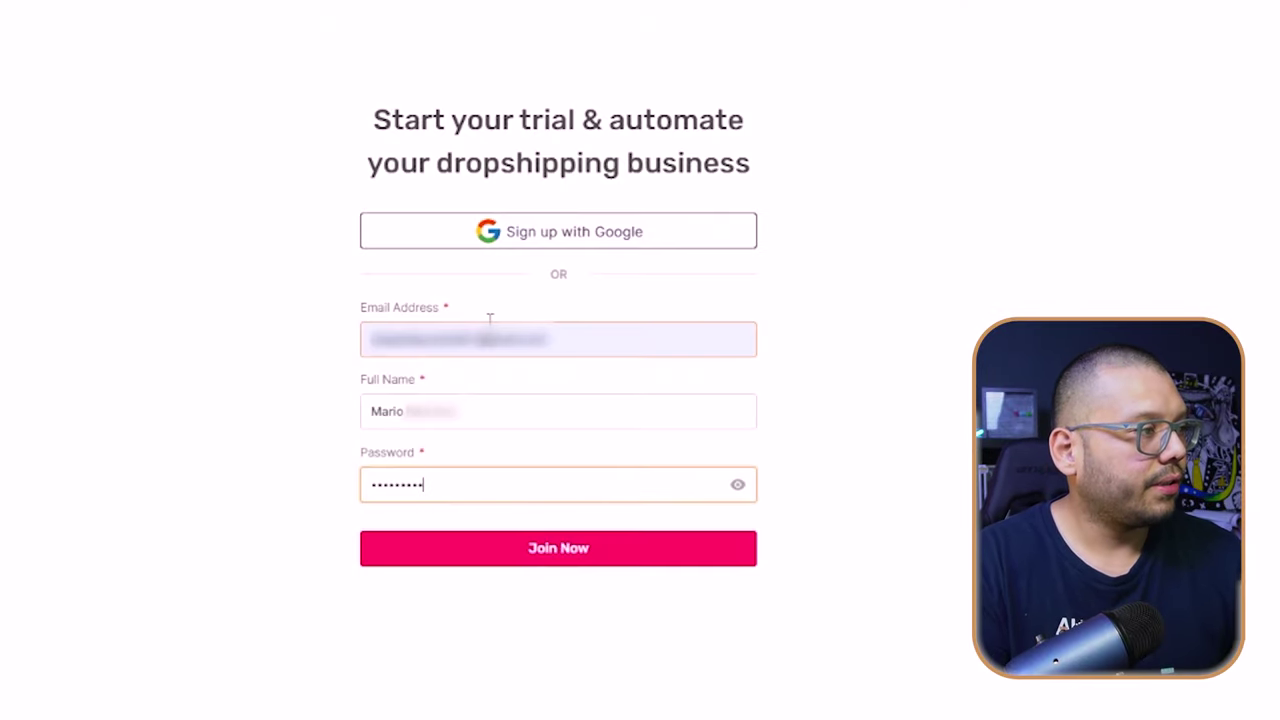
{"action": "type", "text": "***"}
{"action": "key", "text": "Return"}
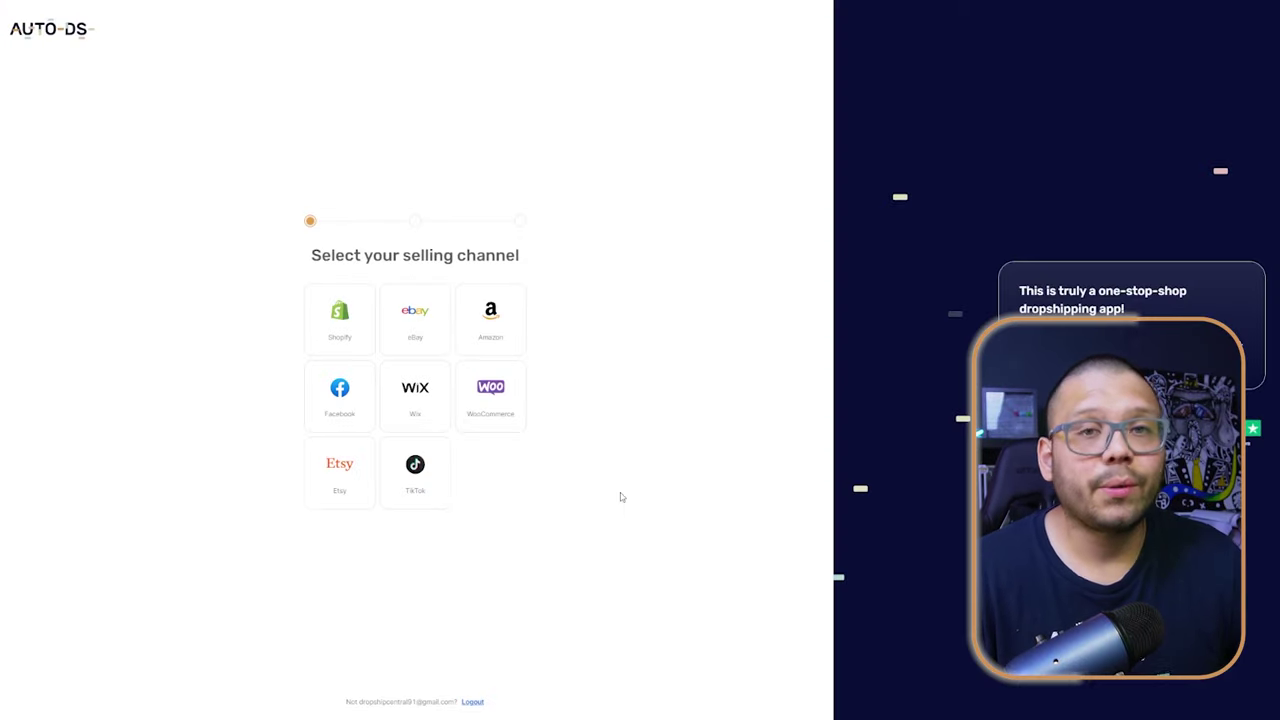
{"action": "left_click", "coordinate": [341, 322]}
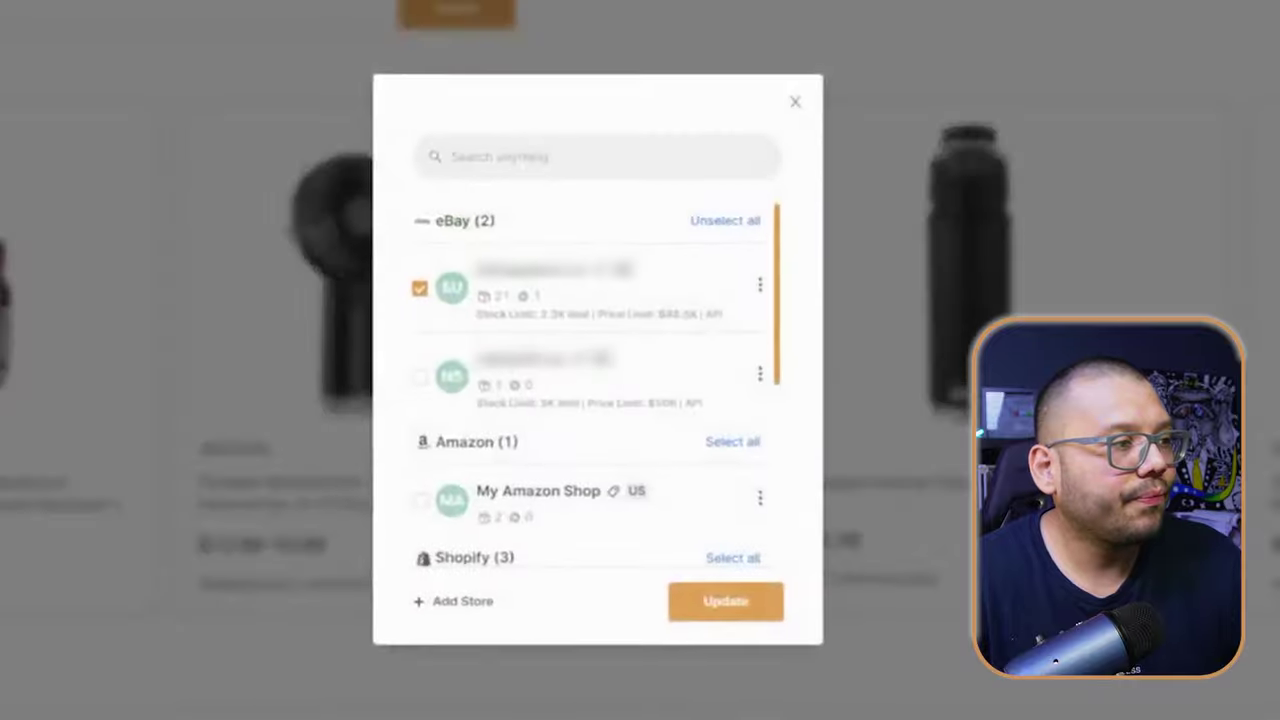
- Add a Shopify Store in AutoDS and continue to connecting it
{"action": "left_click", "coordinate": [428, 492]}
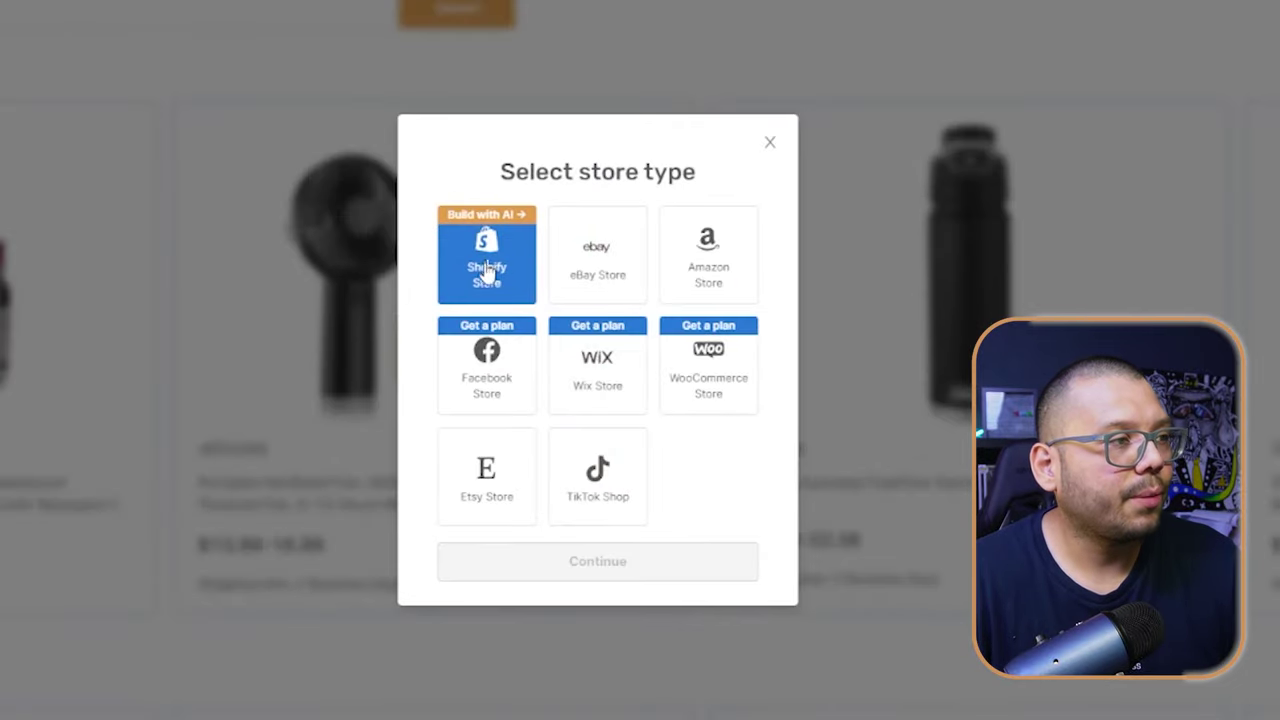
{"action": "left_click", "coordinate": [487, 270]}
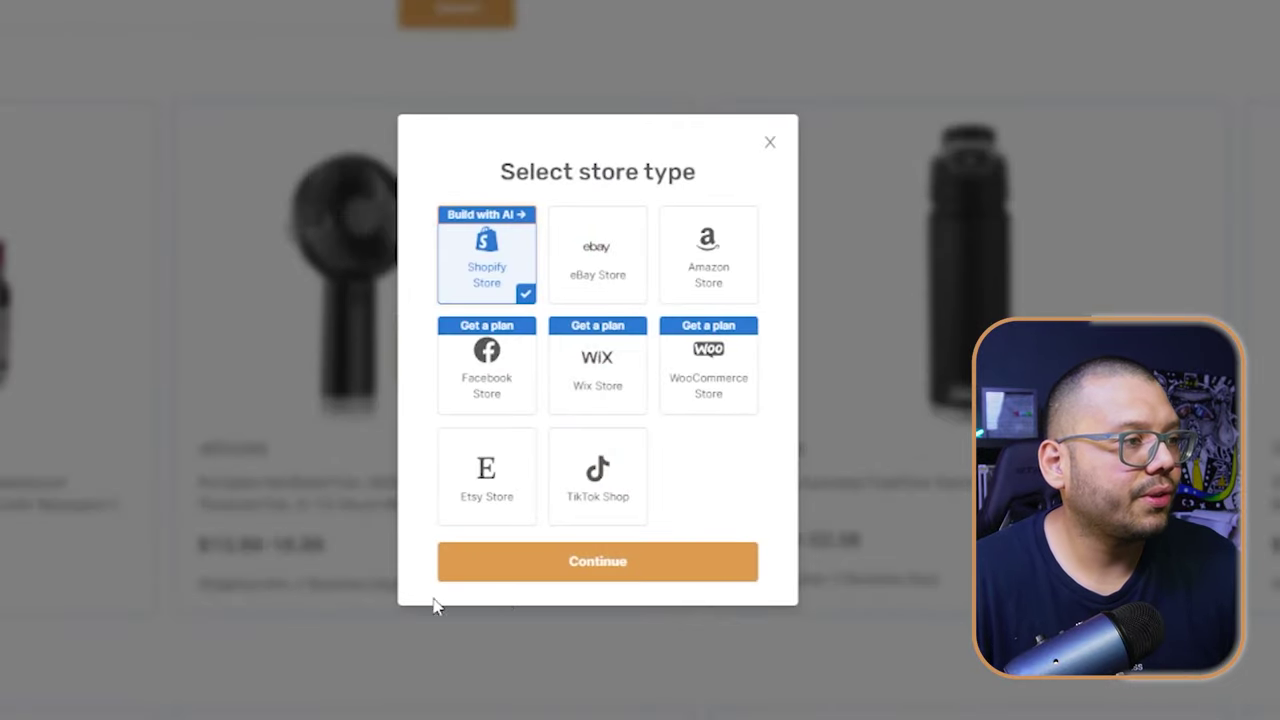
{"action": "left_click", "coordinate": [563, 563]}
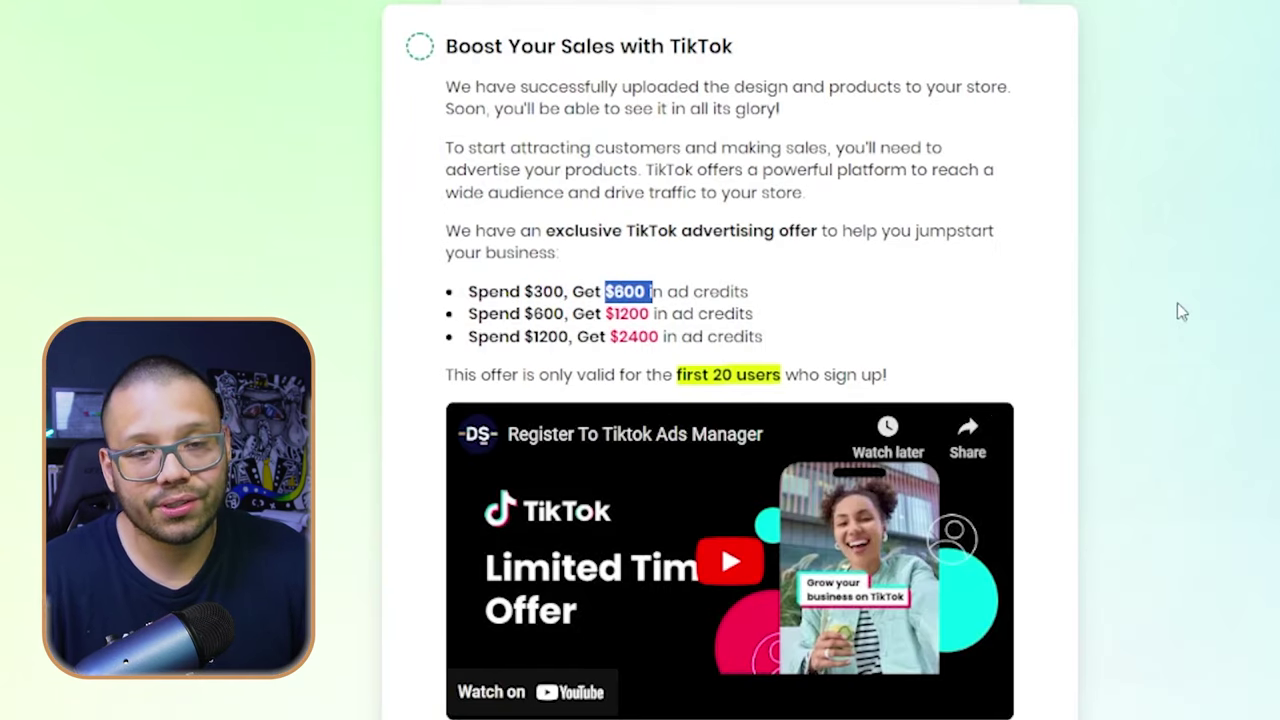
- Highlight the $600 spend, $1200 credit and $1200 spend amounts in the TikTok offer
{"action": "double_click", "coordinate": [540, 316]}
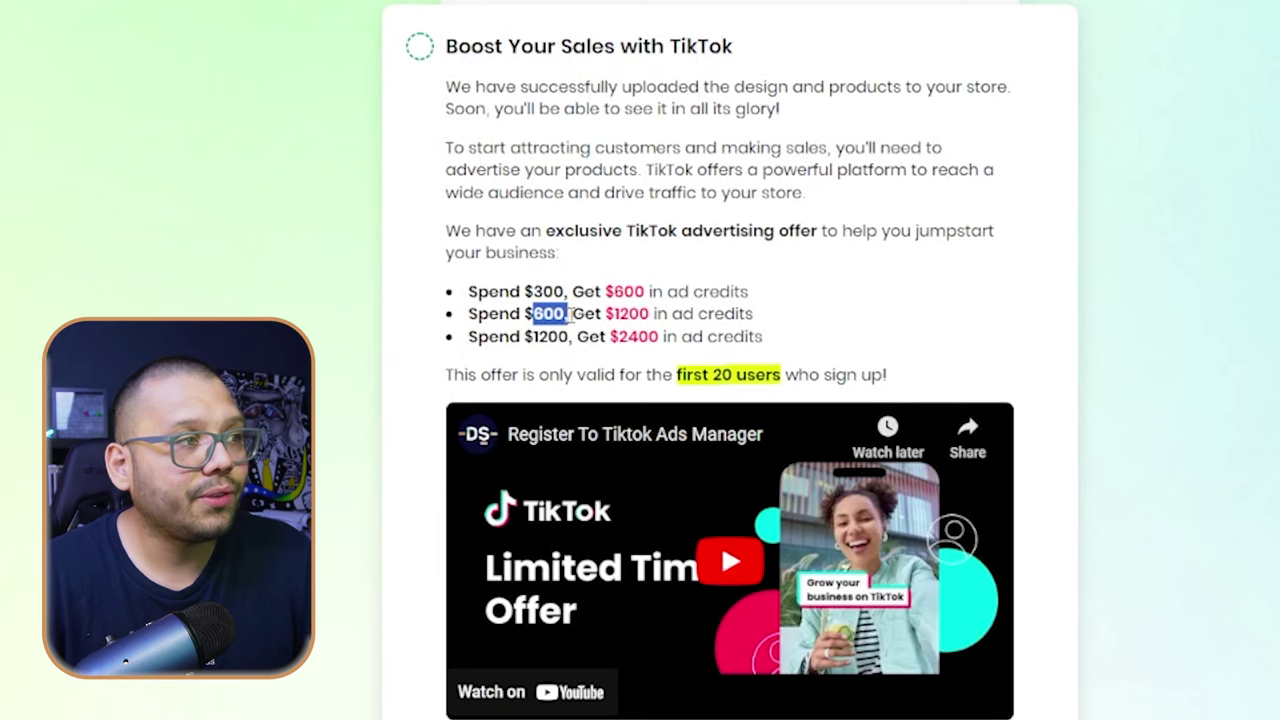
{"action": "left_click_drag", "start_coordinate": [616, 314], "coordinate": [652, 313]}
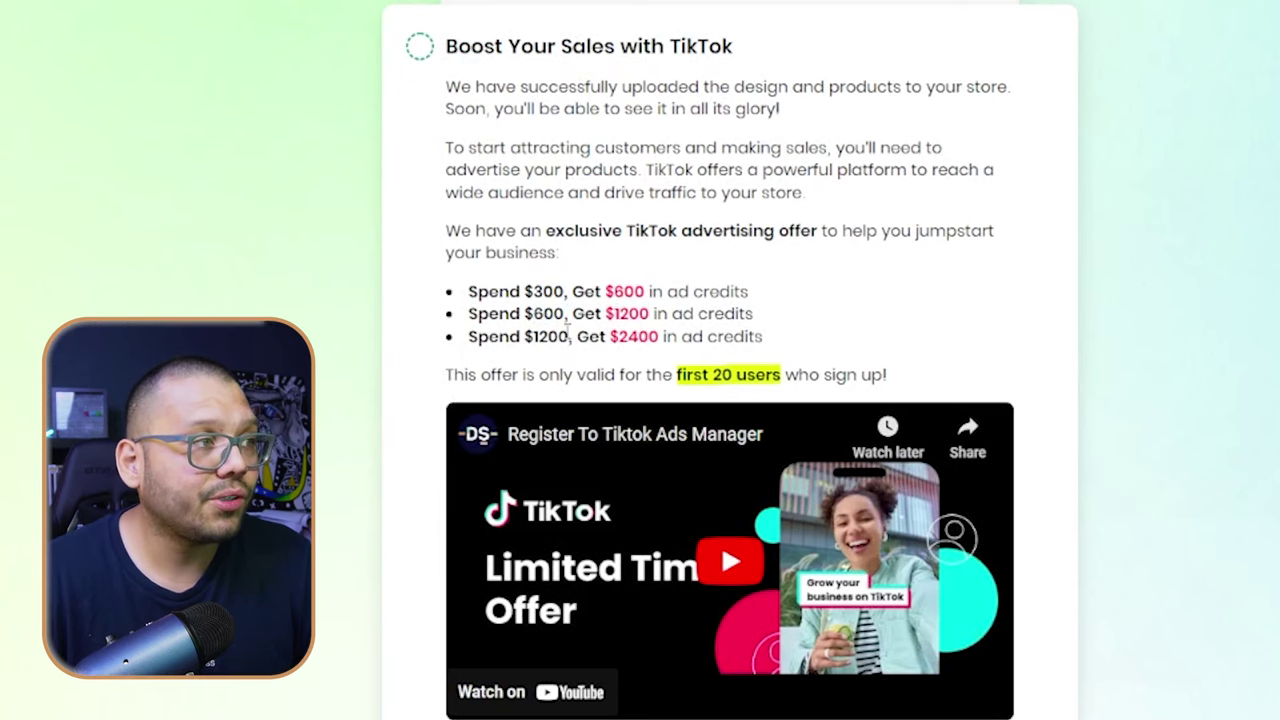
{"action": "left_click_drag", "start_coordinate": [533, 337], "coordinate": [563, 338]}
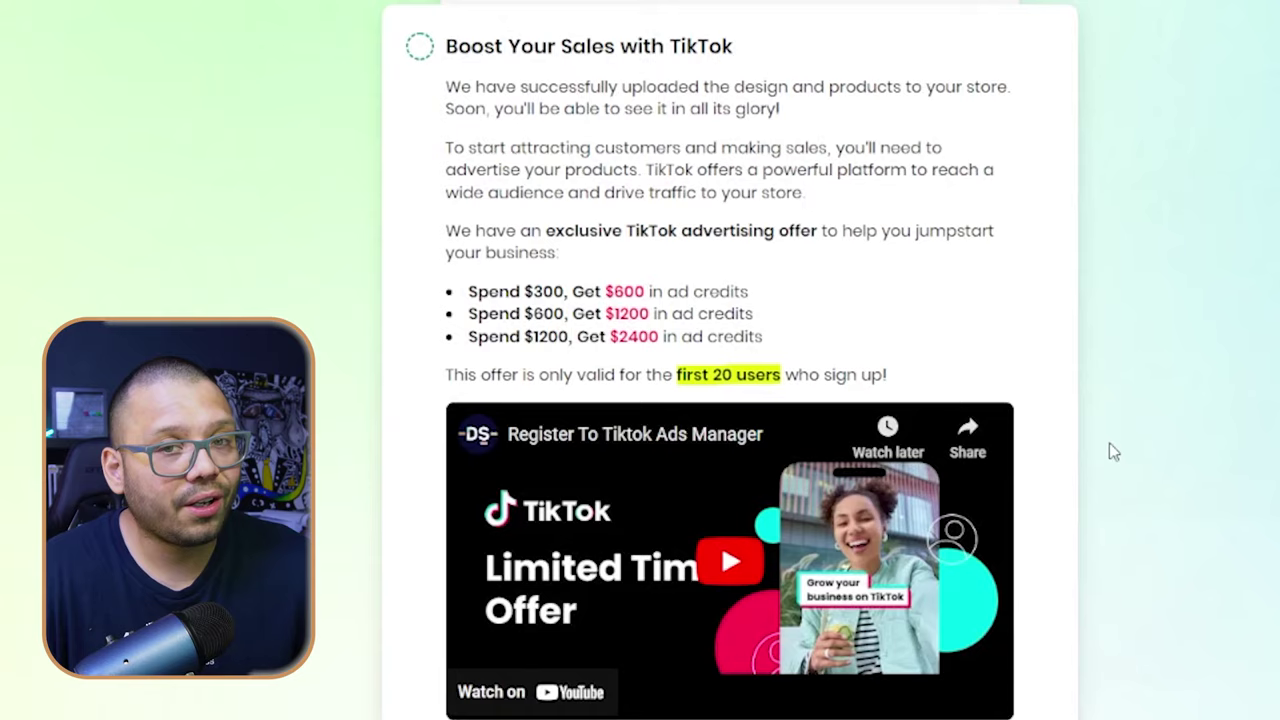
- Claim the free TikTok ad credits offer and mark the TikTok step done
{"action": "scroll", "coordinate": [1108, 444], "scroll_direction": "down", "scroll_amount": 4}
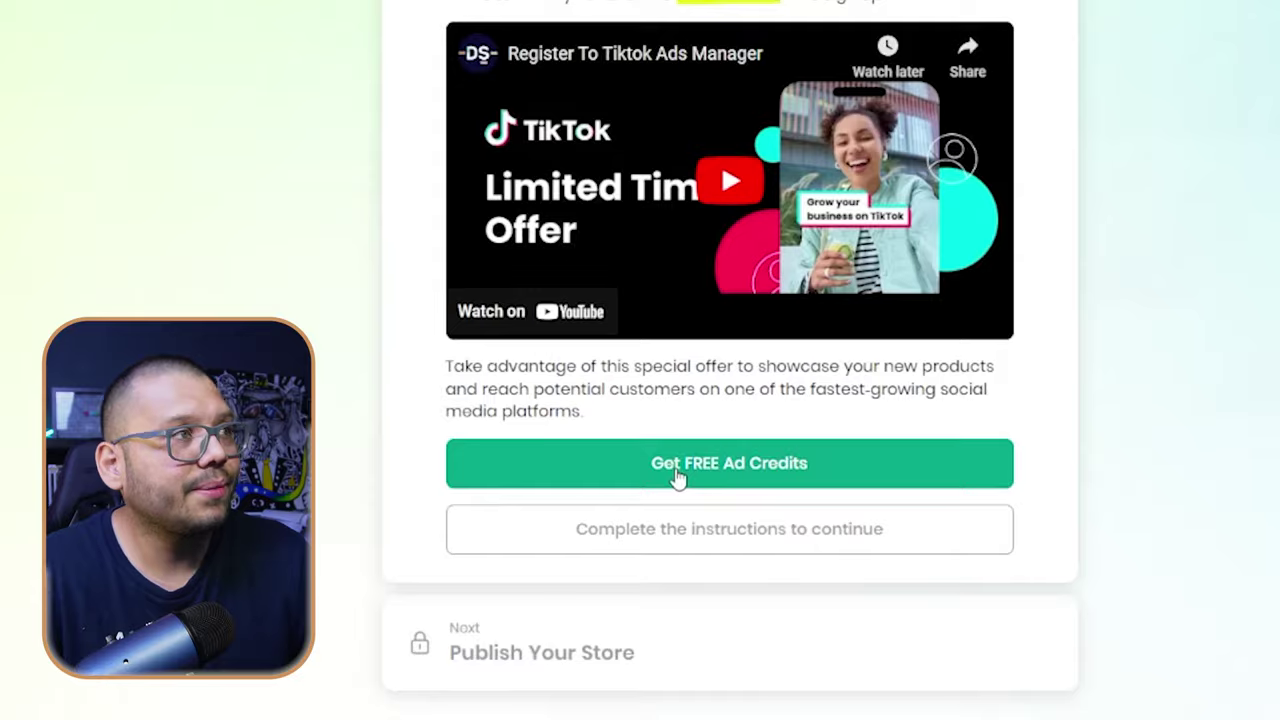
{"action": "left_click", "coordinate": [679, 485]}
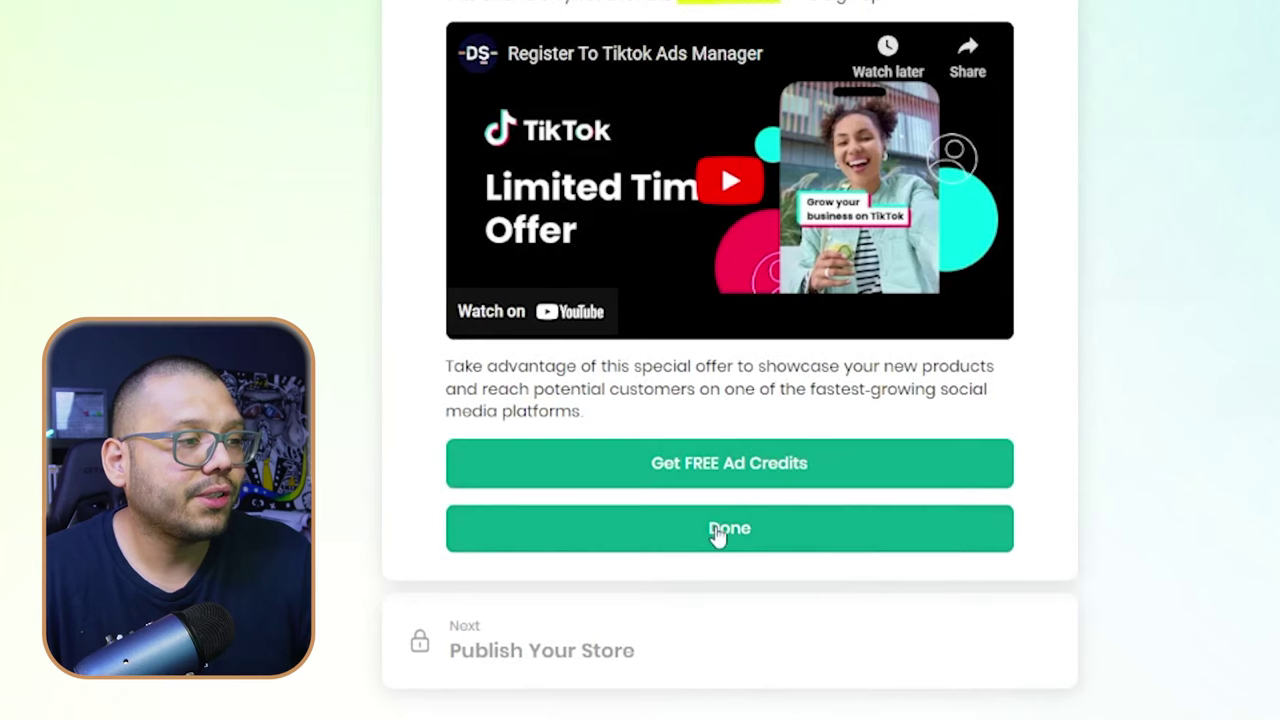
{"action": "left_click", "coordinate": [717, 531]}
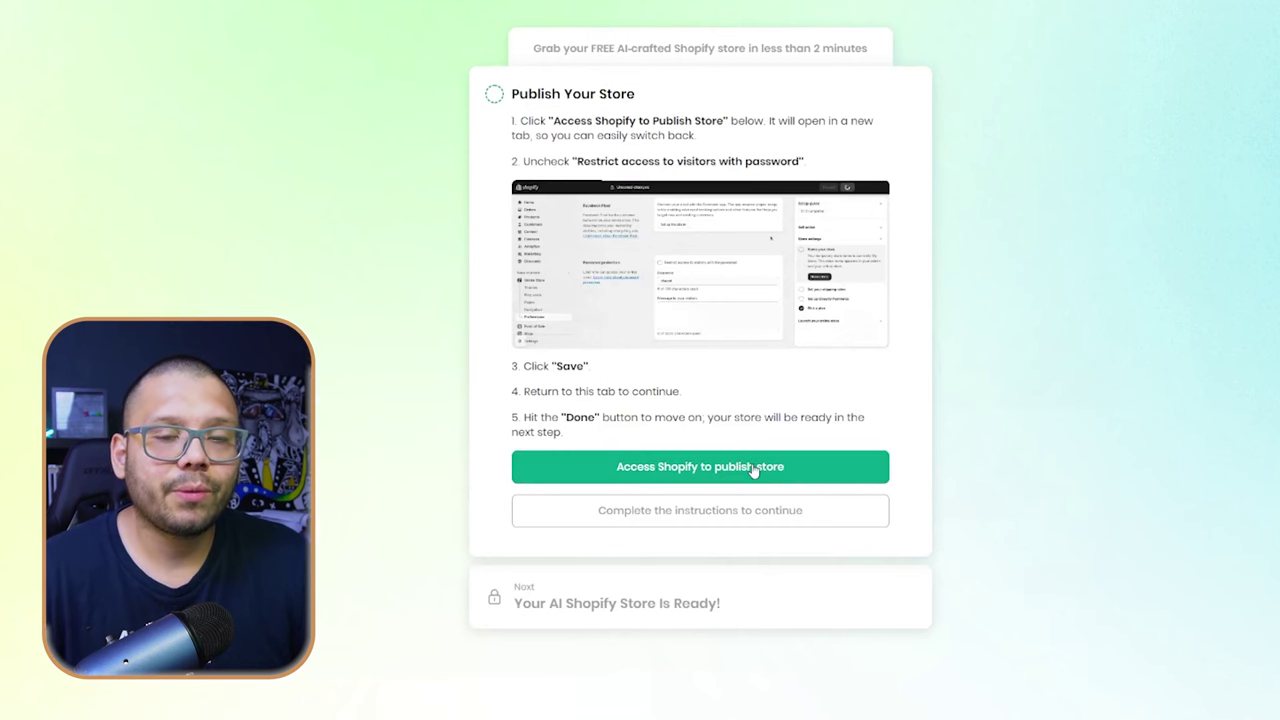
- Review Shopify's Password protection preferences, then mark the publish step complete
{"action": "left_click", "coordinate": [753, 468]}
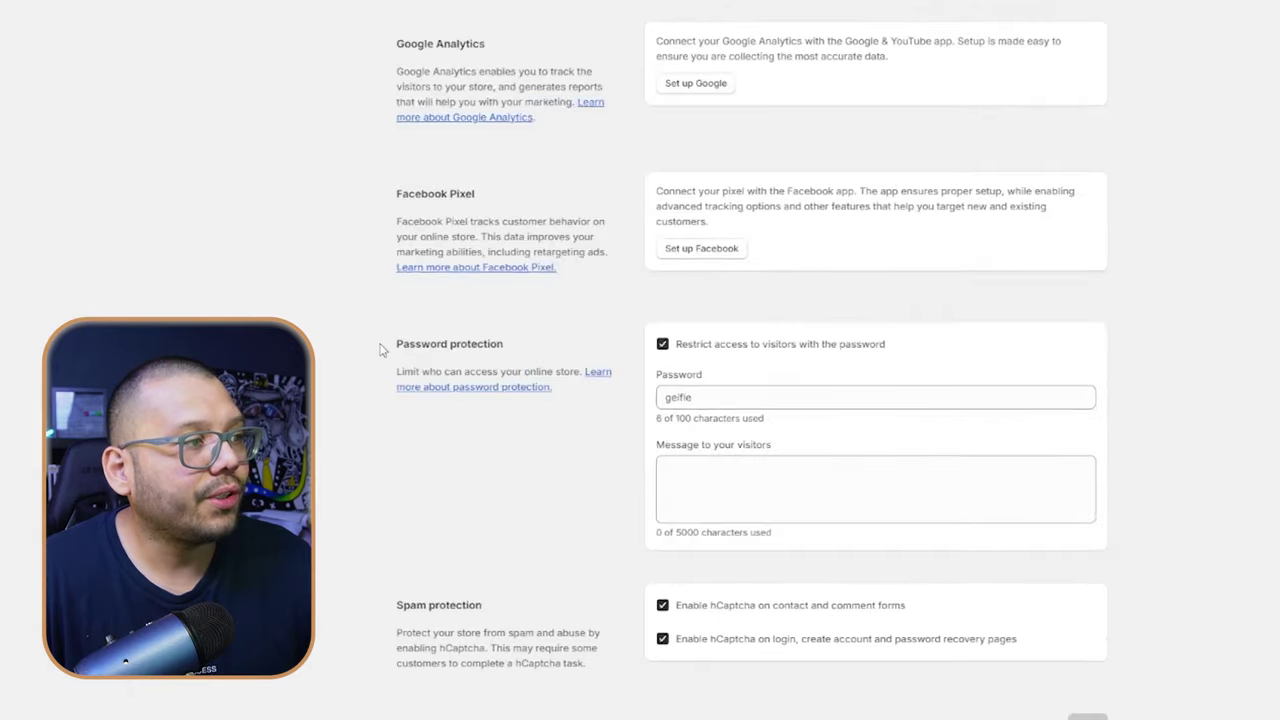
{"action": "left_click_drag", "start_coordinate": [250, 240], "coordinate": [478, 235]}
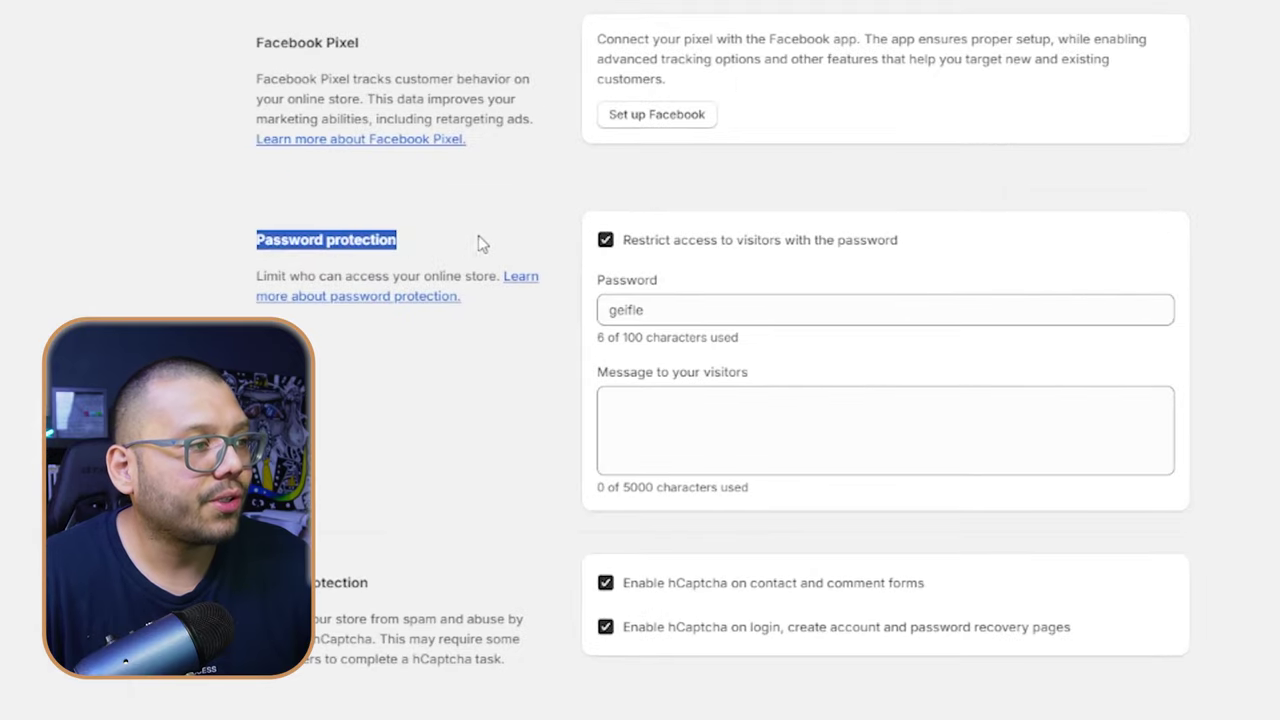
{"action": "left_click", "coordinate": [480, 235]}
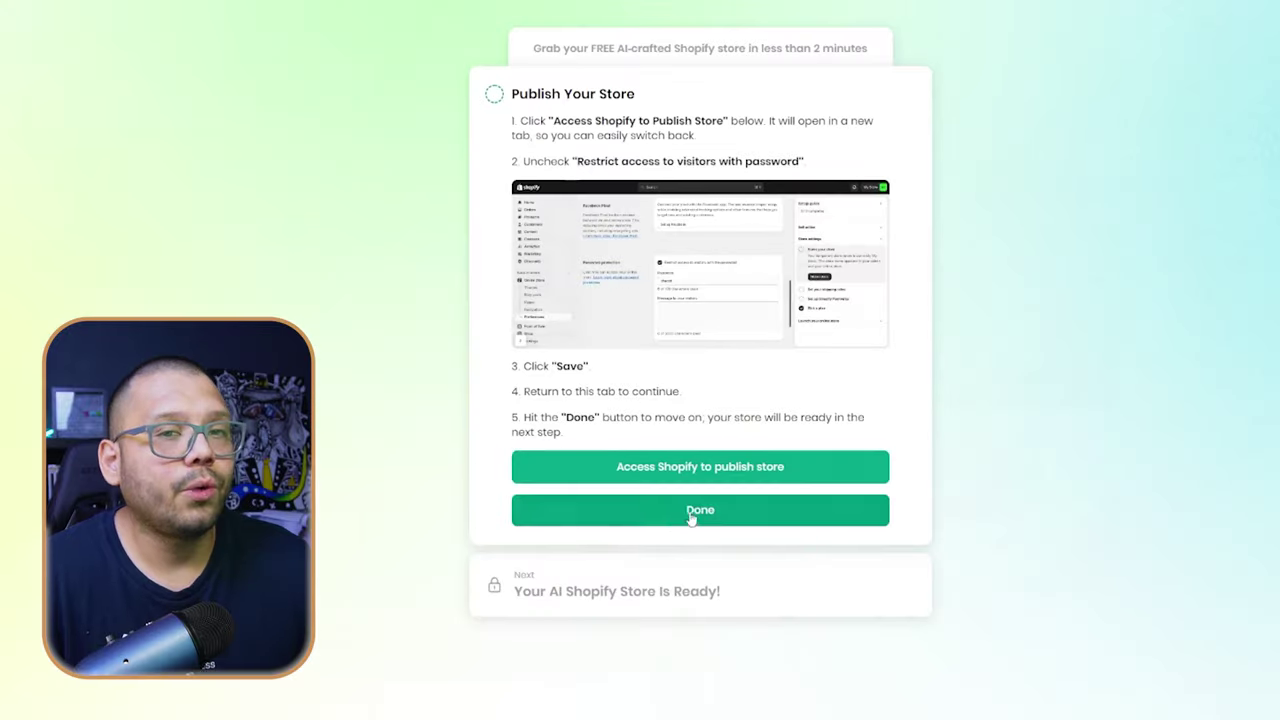
{"action": "left_click", "coordinate": [511, 514]}
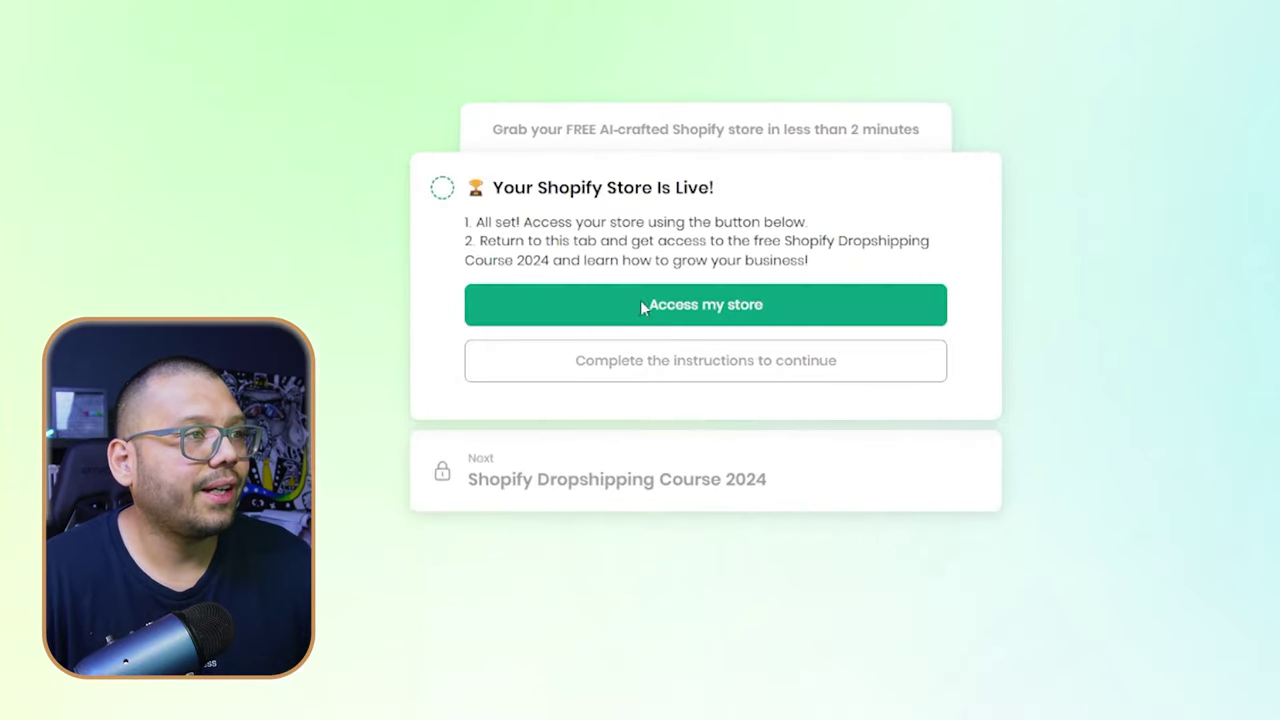
- Open the newly live fashion storefront from the Your Shopify Store Is Live card
{"action": "left_click", "coordinate": [643, 305]}
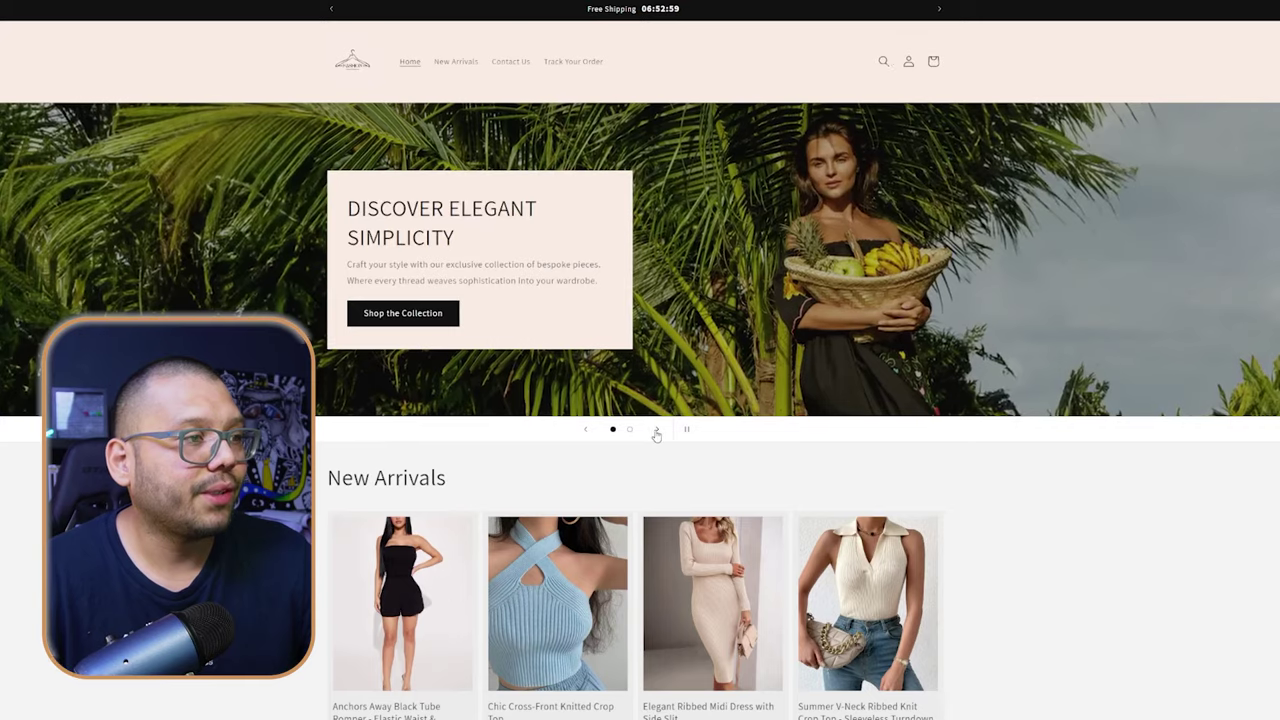
- Advance the hero slideshow and scroll through the storefront homepage down to the footer
{"action": "left_click", "coordinate": [657, 429]}
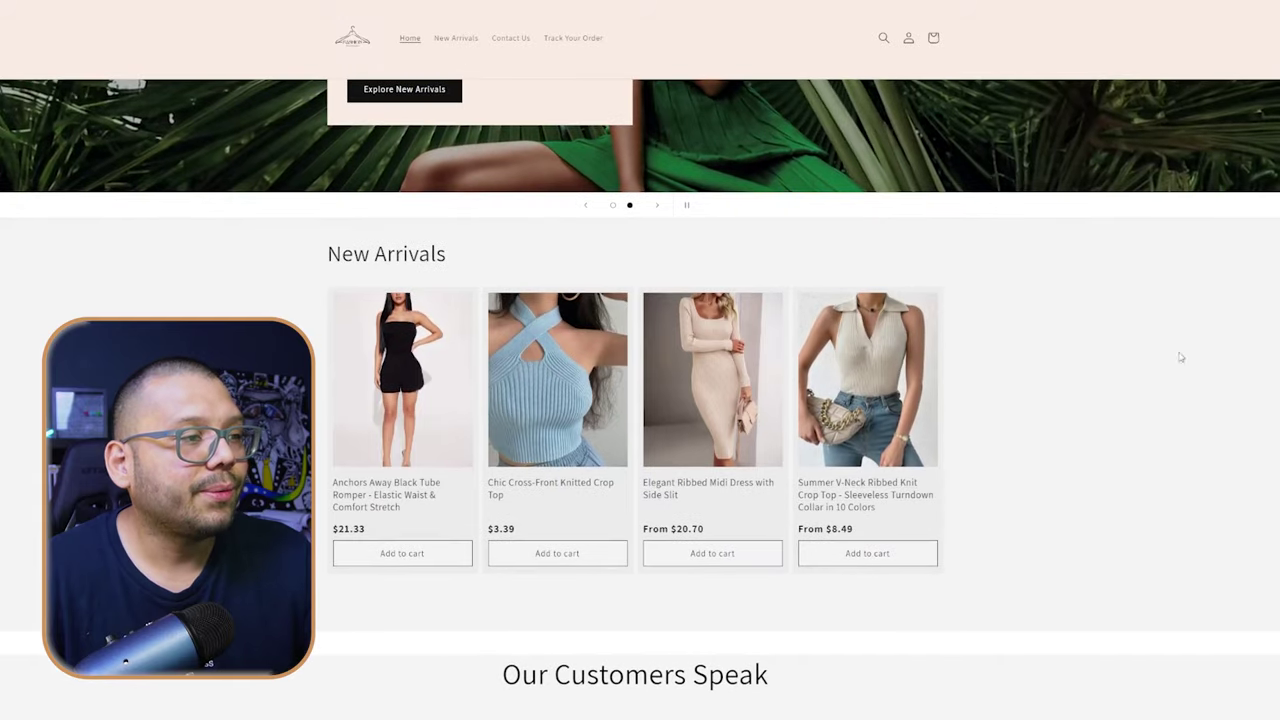
{"action": "scroll", "coordinate": [1150, 355], "scroll_direction": "down", "scroll_amount": 1}
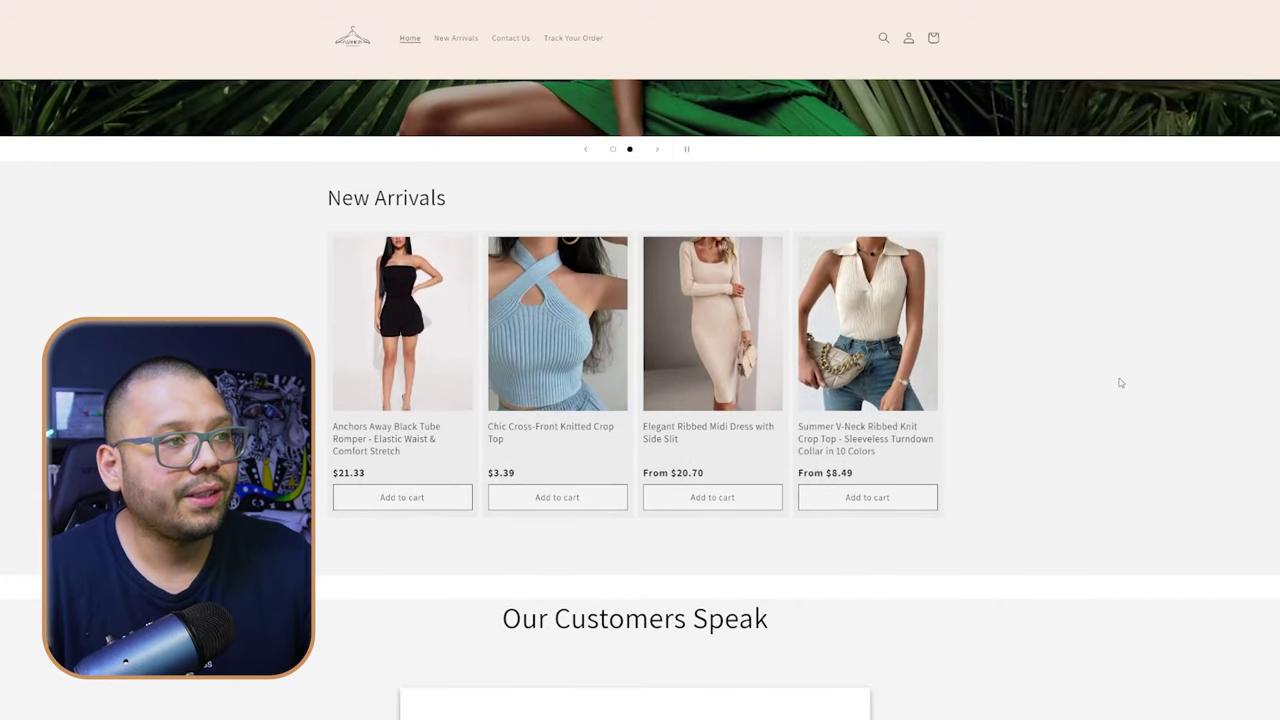
{"action": "scroll", "coordinate": [980, 409], "scroll_direction": "down", "scroll_amount": 3}
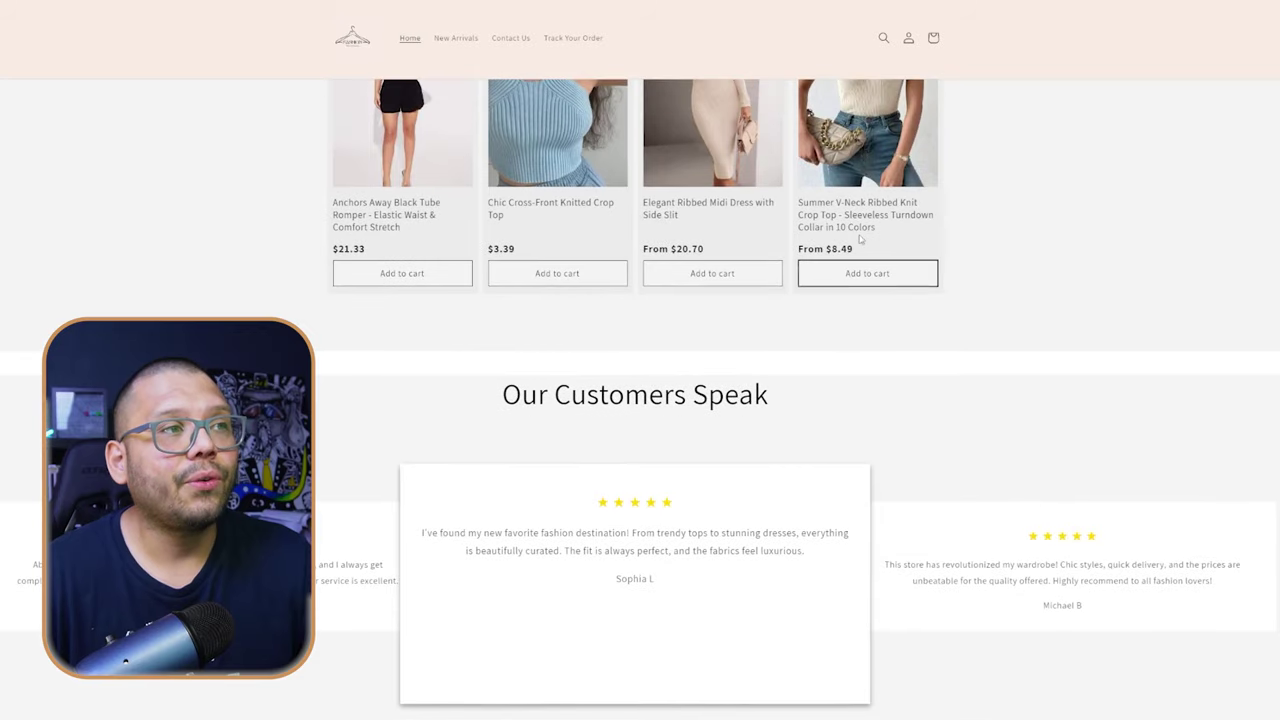
{"action": "scroll", "coordinate": [862, 235], "scroll_direction": "up", "scroll_amount": 1}
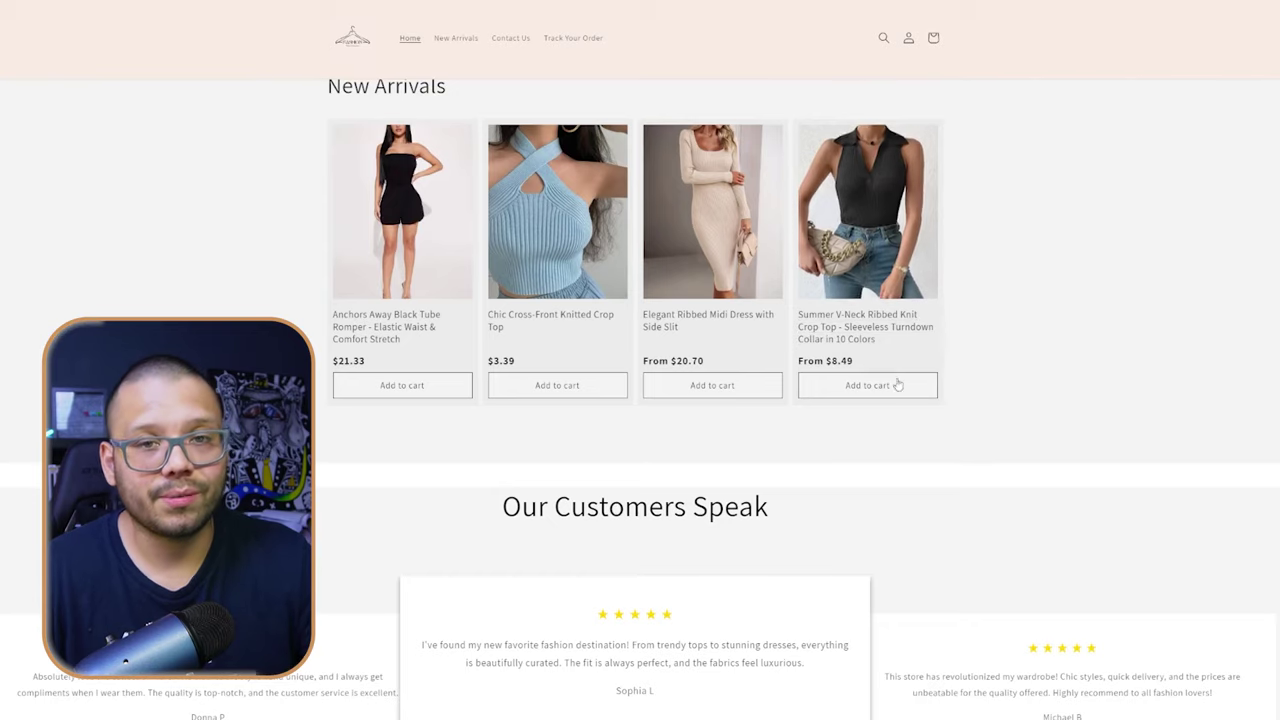
{"action": "scroll", "coordinate": [897, 385], "scroll_direction": "down", "scroll_amount": 2}
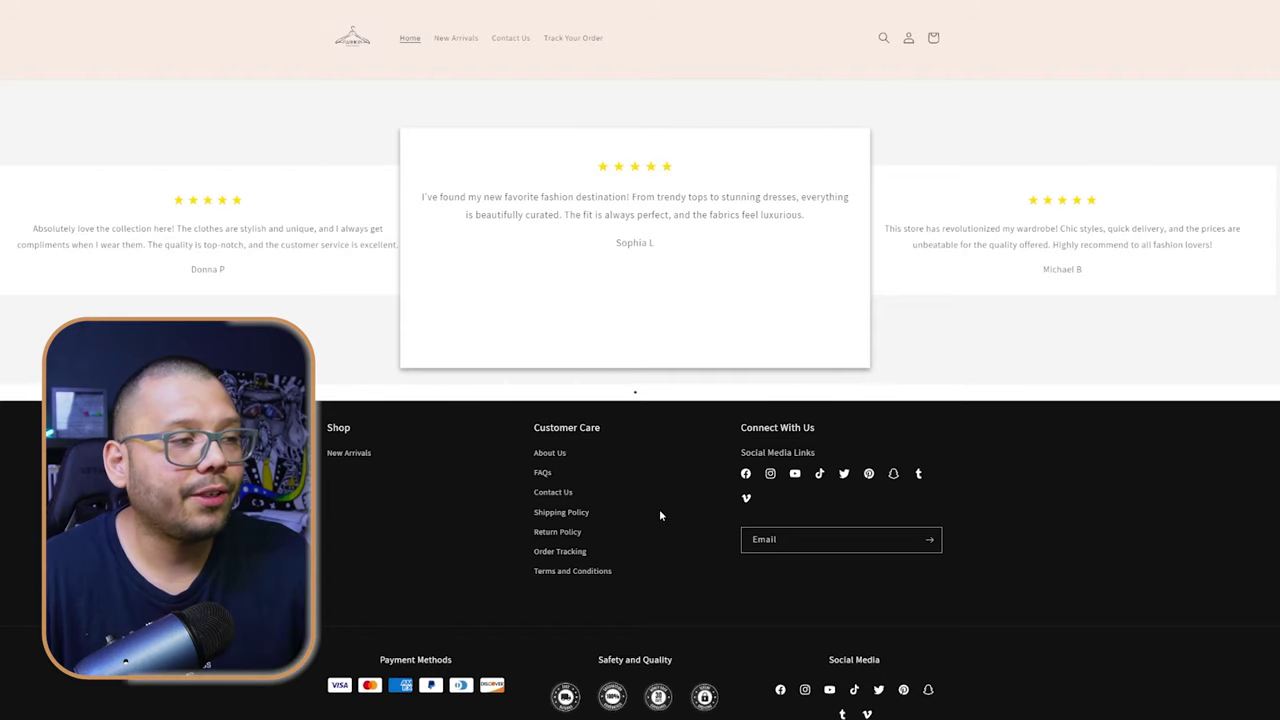
{"action": "scroll", "coordinate": [658, 507], "scroll_direction": "down", "scroll_amount": 1}
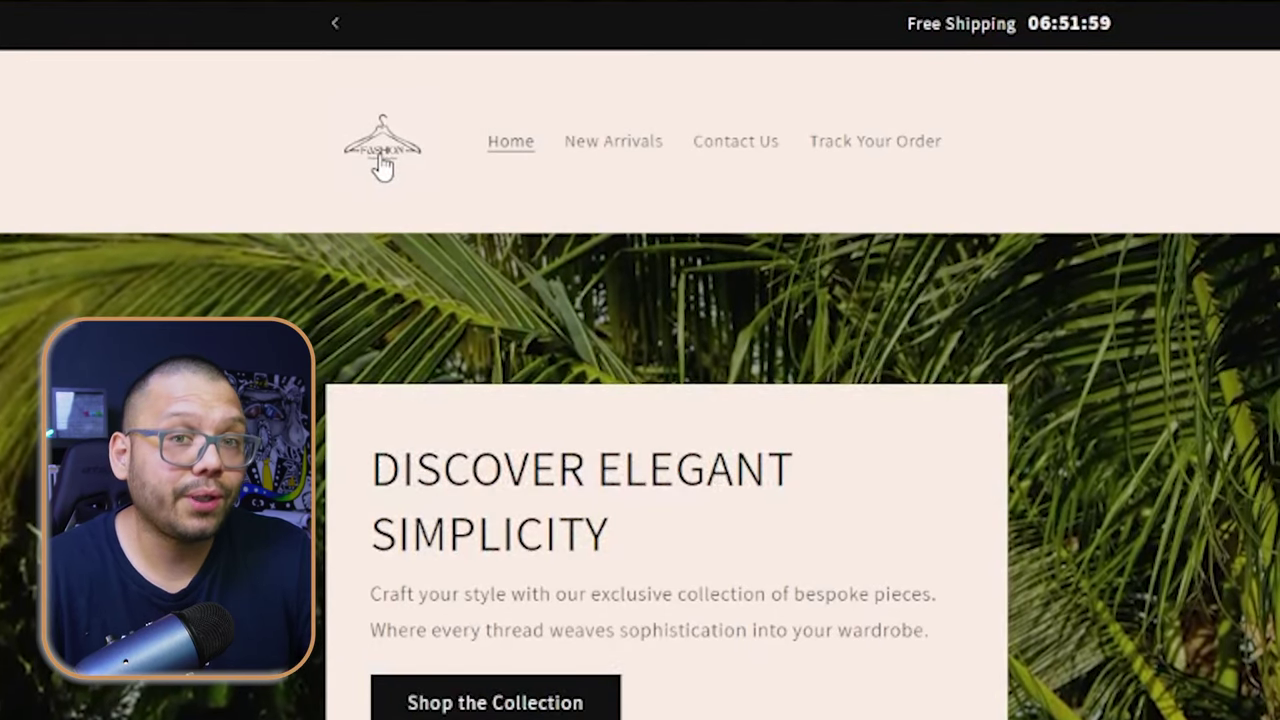
{"action": "scroll", "coordinate": [640, 600], "scroll_direction": "down", "scroll_amount": 15}
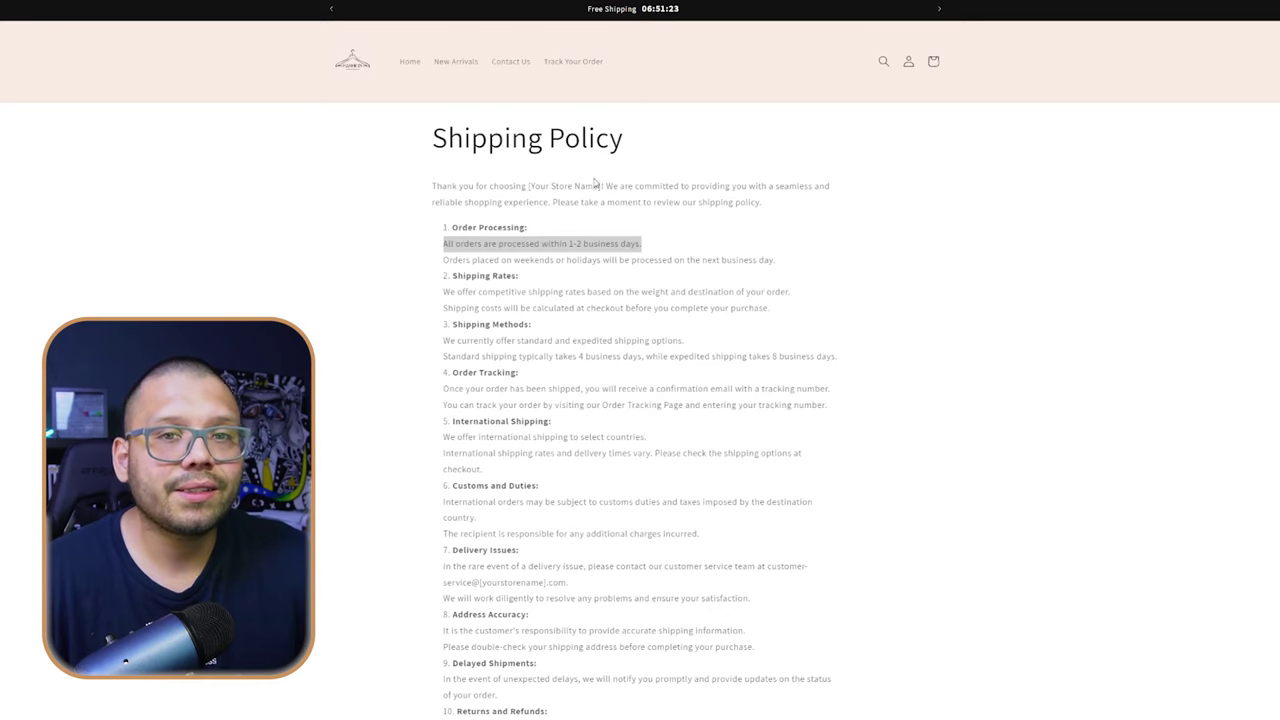
{"action": "scroll", "coordinate": [601, 227], "scroll_direction": "down", "scroll_amount": 5}
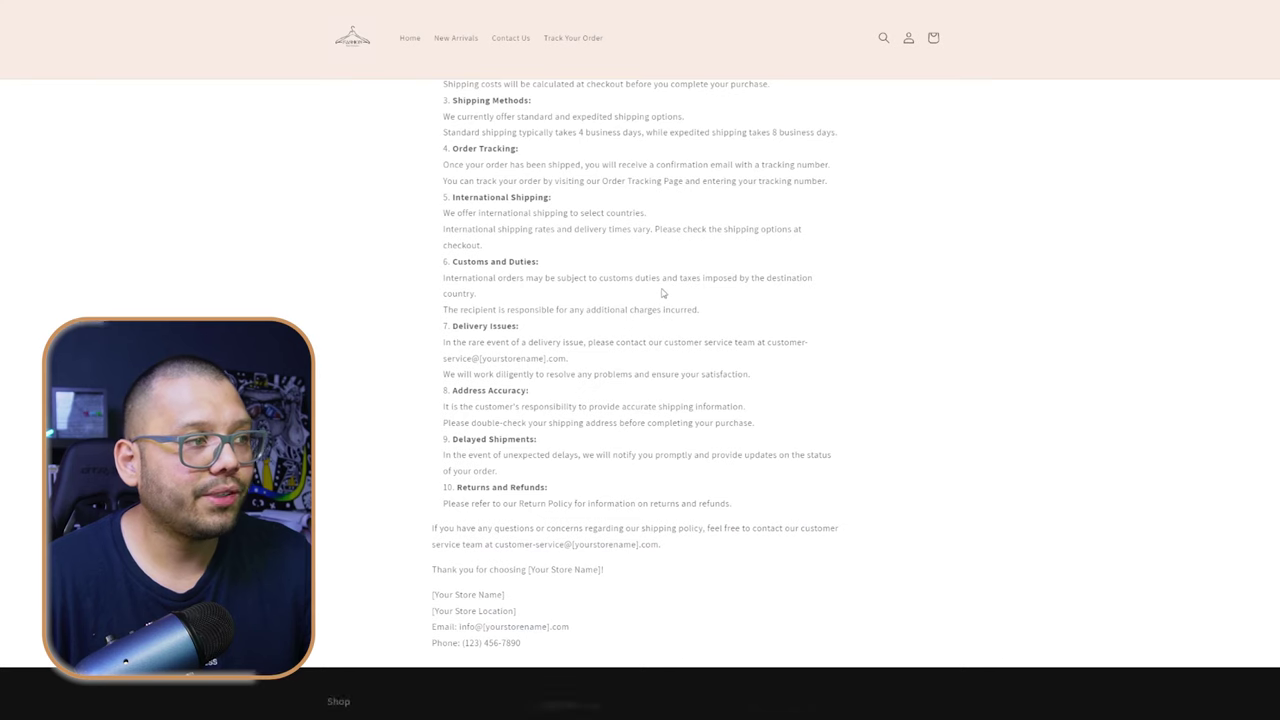
{"action": "scroll", "coordinate": [687, 376], "scroll_direction": "down", "scroll_amount": 3}
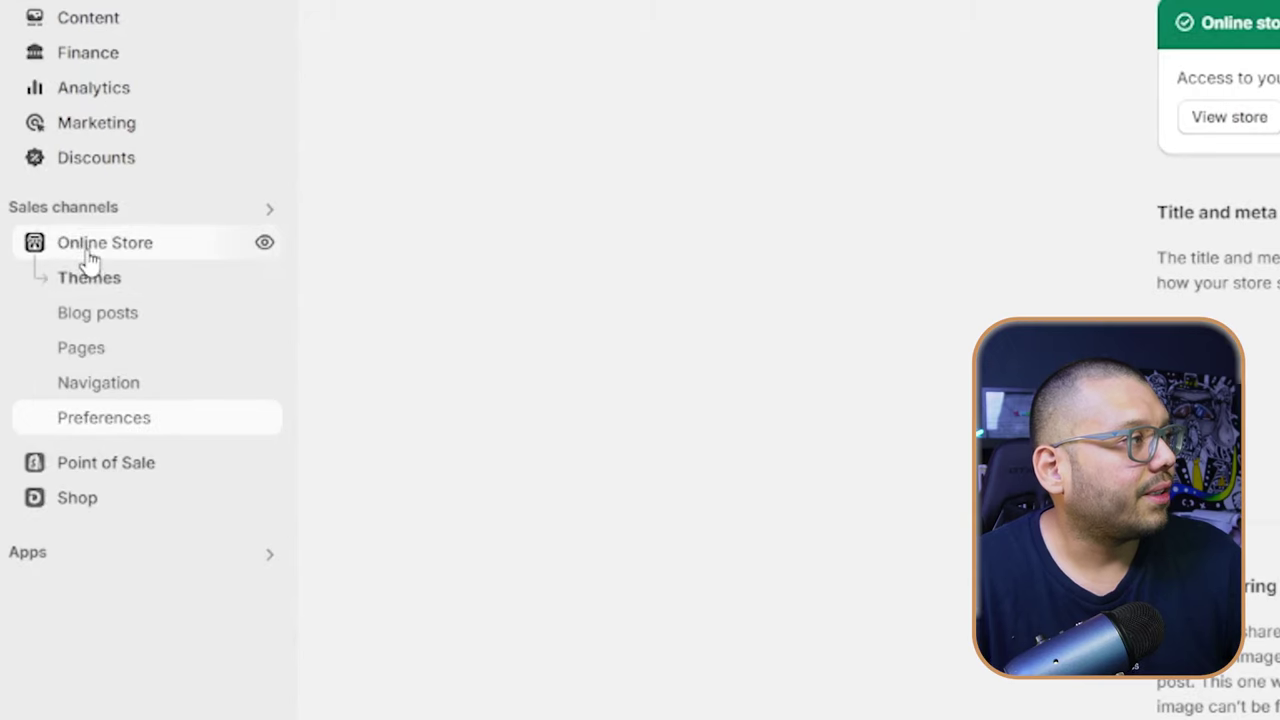
- Open the current theme in the customizer and bring up the Shipping Policy page
{"action": "left_click", "coordinate": [89, 275]}
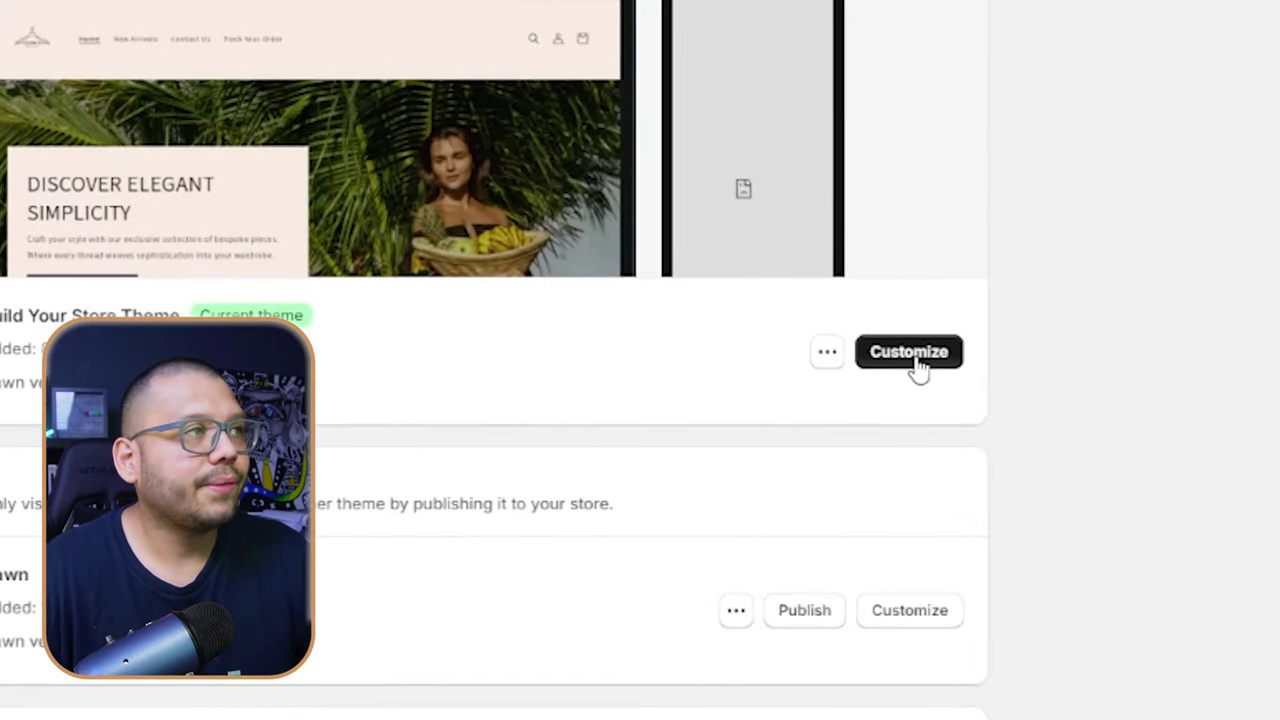
{"action": "left_click", "coordinate": [909, 352]}
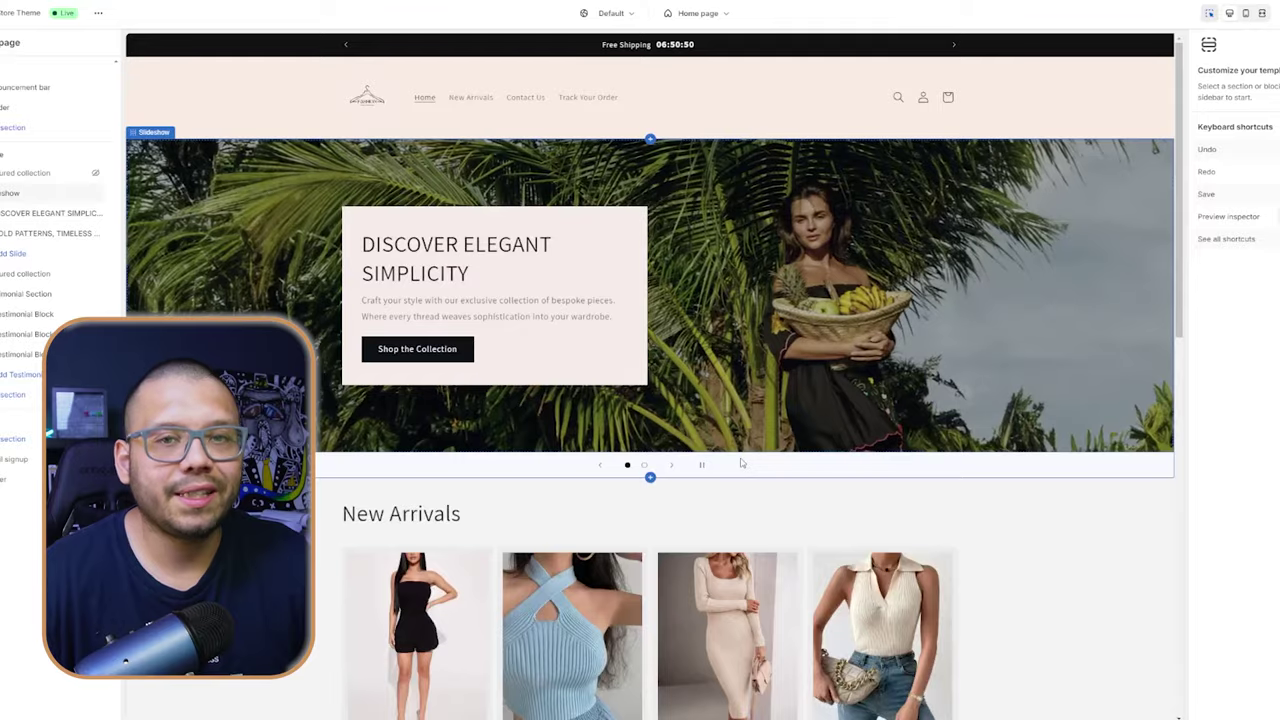
{"action": "scroll", "coordinate": [741, 459], "scroll_direction": "down", "scroll_amount": 15}
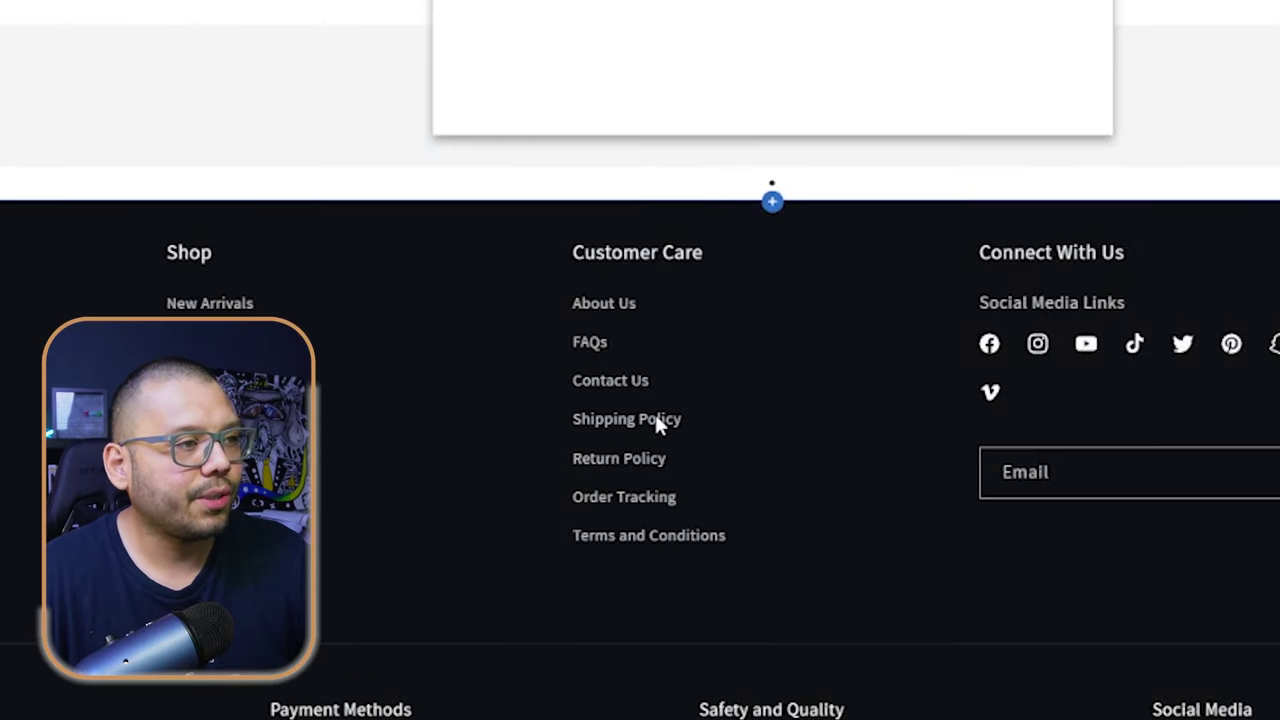
{"action": "left_click", "coordinate": [657, 424]}
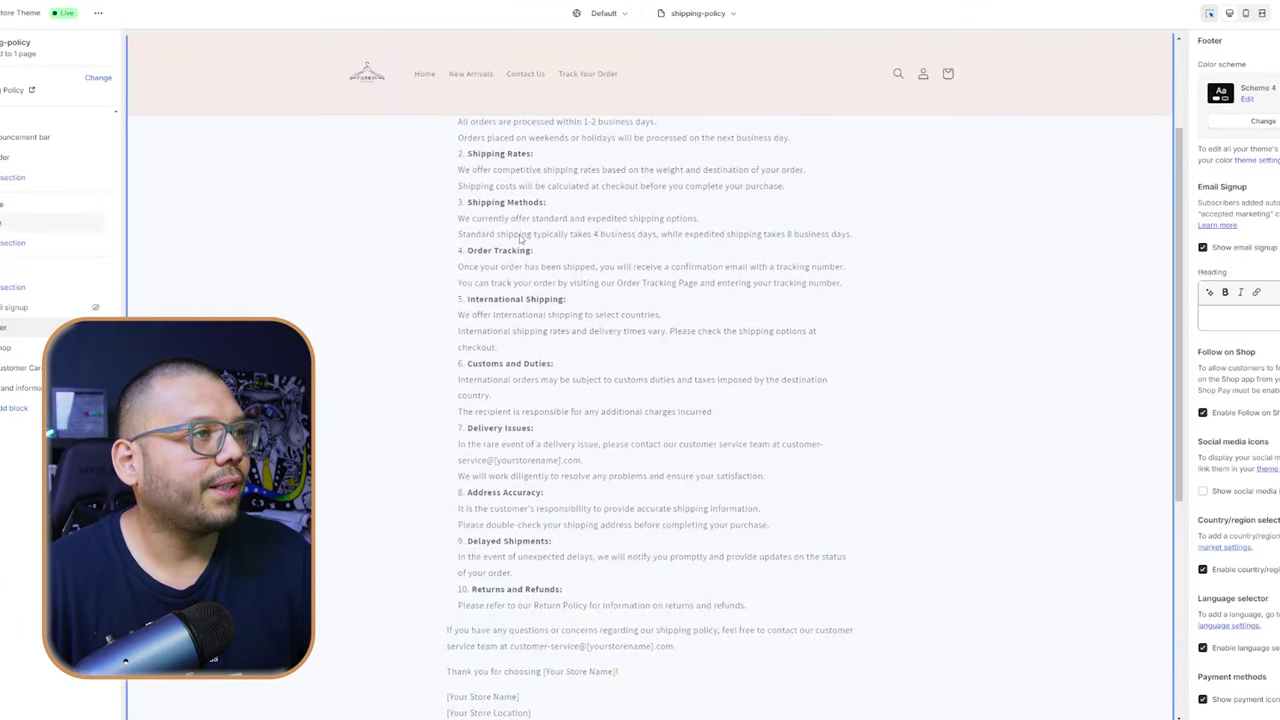
- Select the Shipping Policy page content and scroll through its numbered sections
{"action": "left_click", "coordinate": [519, 237]}
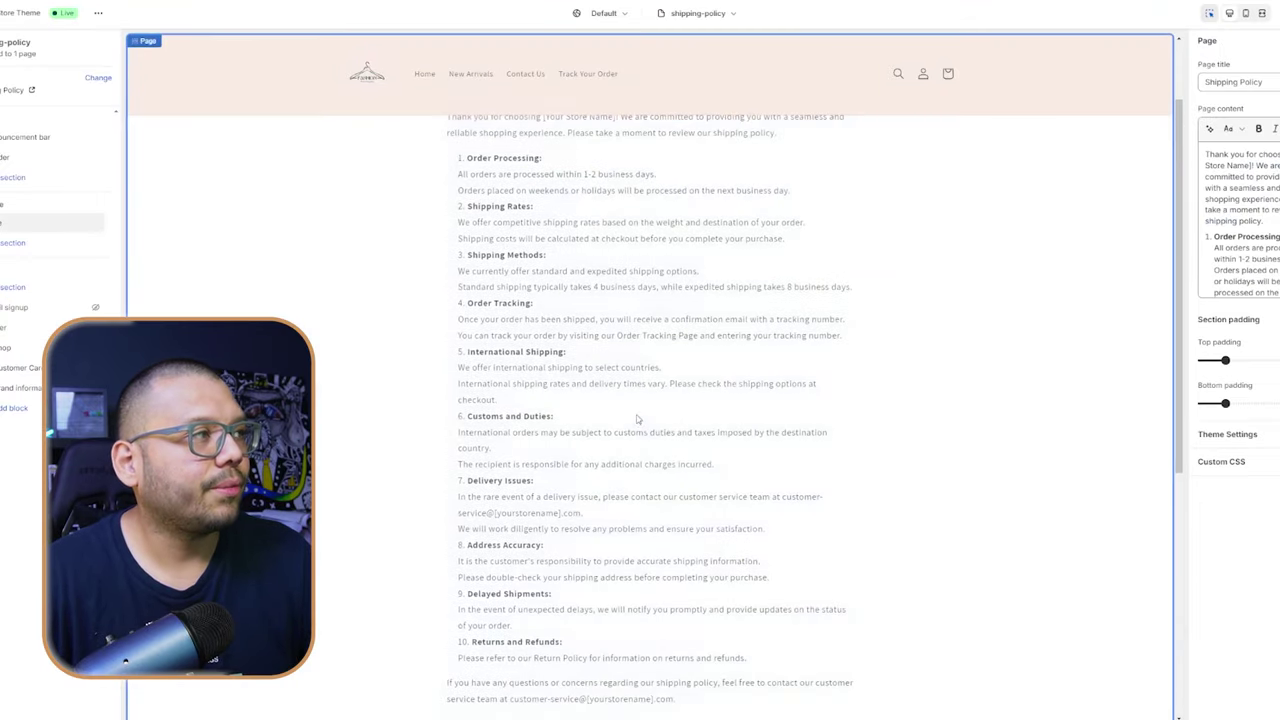
{"action": "scroll", "coordinate": [645, 440], "scroll_direction": "up", "scroll_amount": 3}
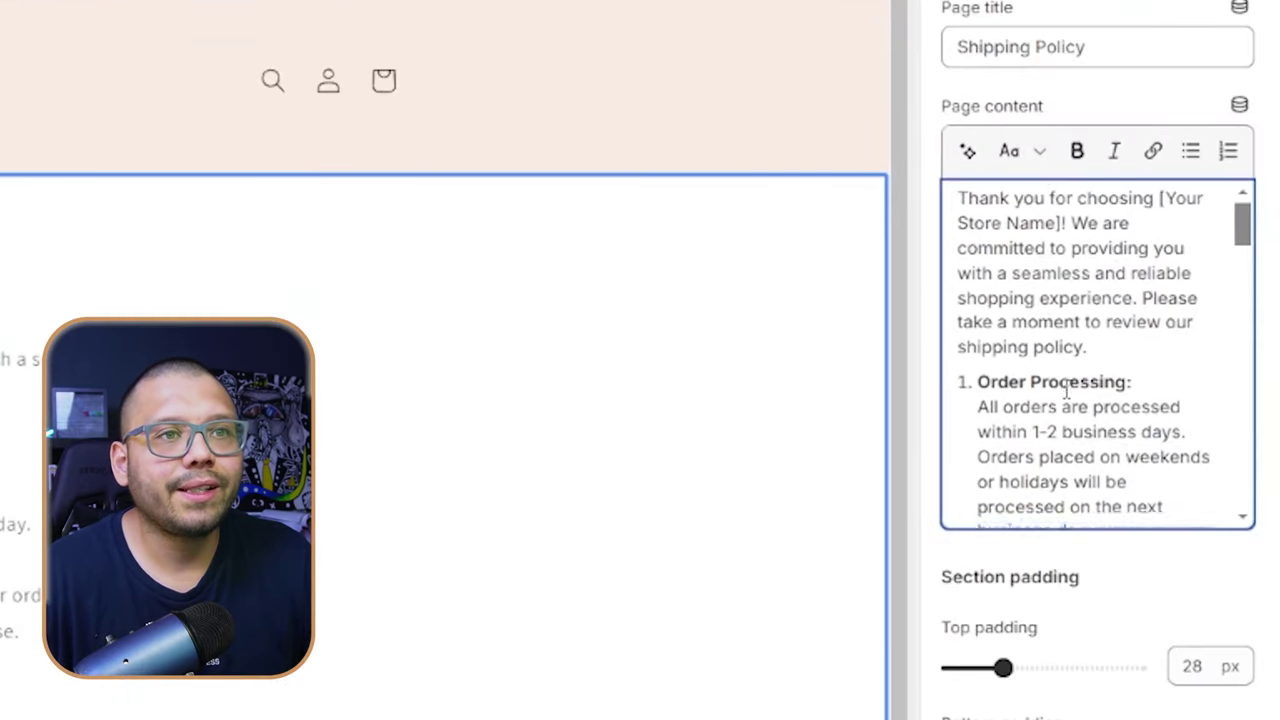
{"action": "scroll", "coordinate": [1254, 218], "scroll_direction": "down", "scroll_amount": 2}
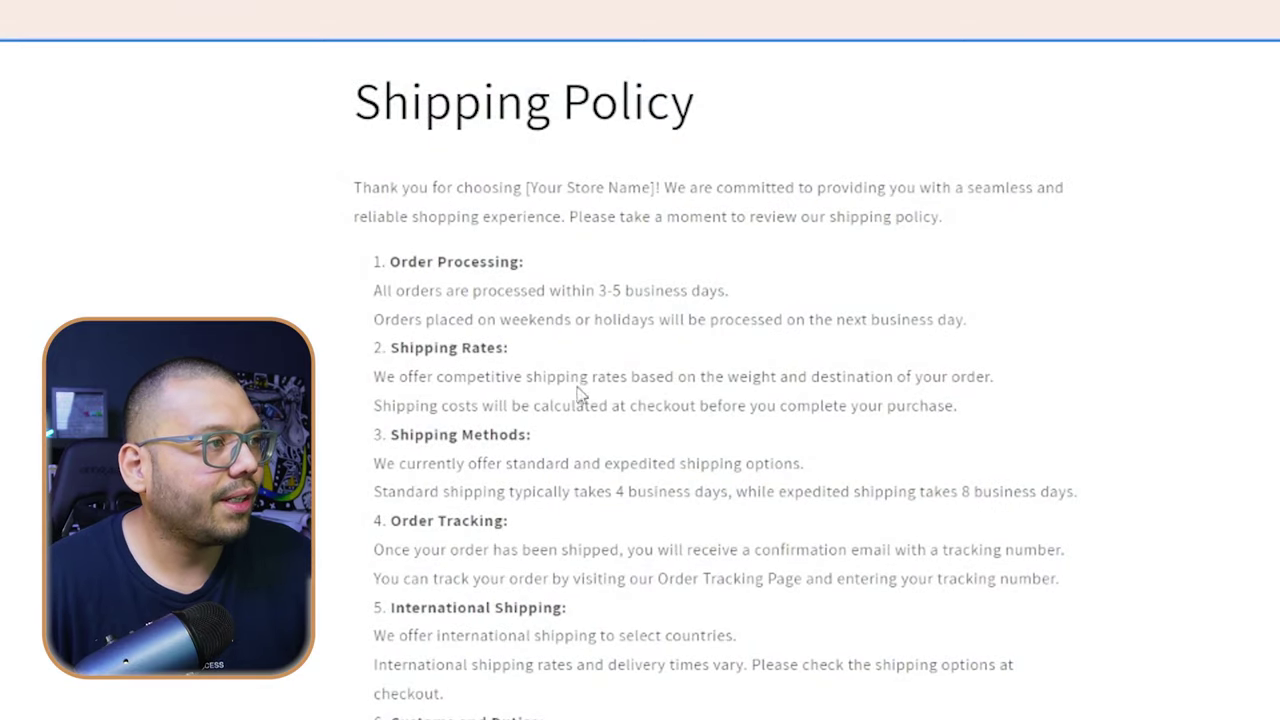
{"action": "scroll", "coordinate": [578, 392], "scroll_direction": "down", "scroll_amount": 2}
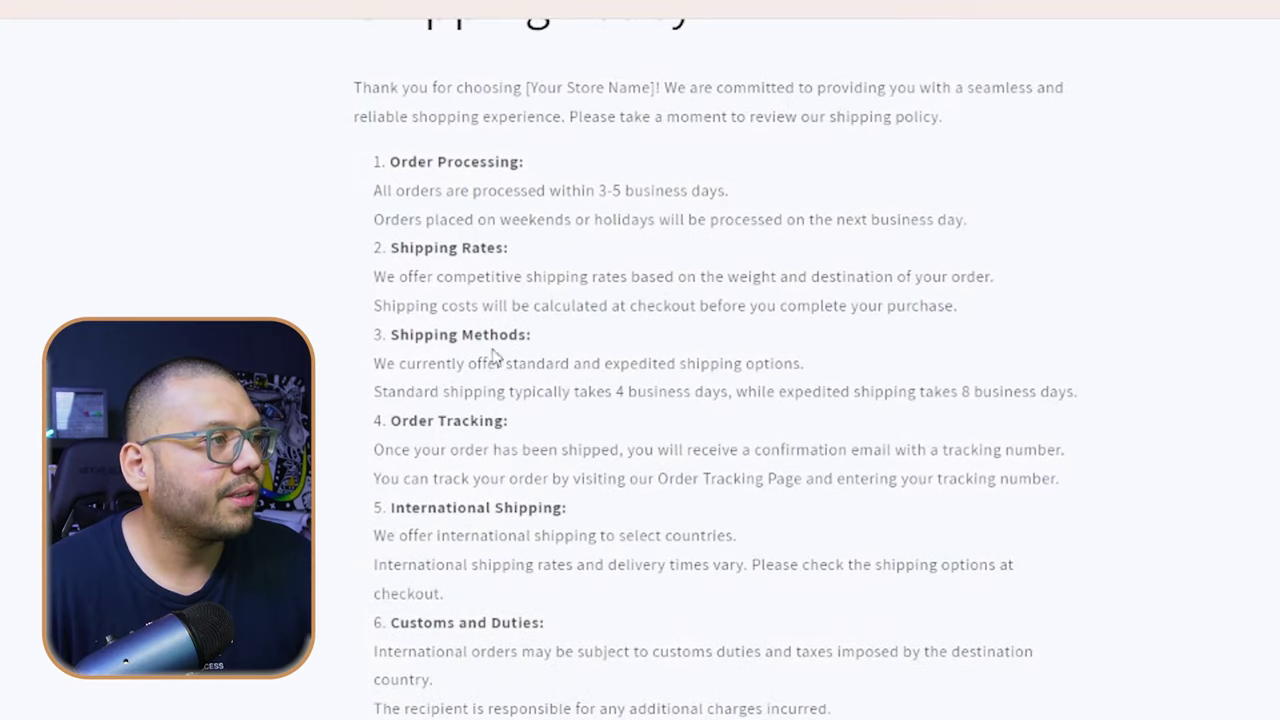
{"action": "scroll", "coordinate": [918, 473], "scroll_direction": "down", "scroll_amount": 2}
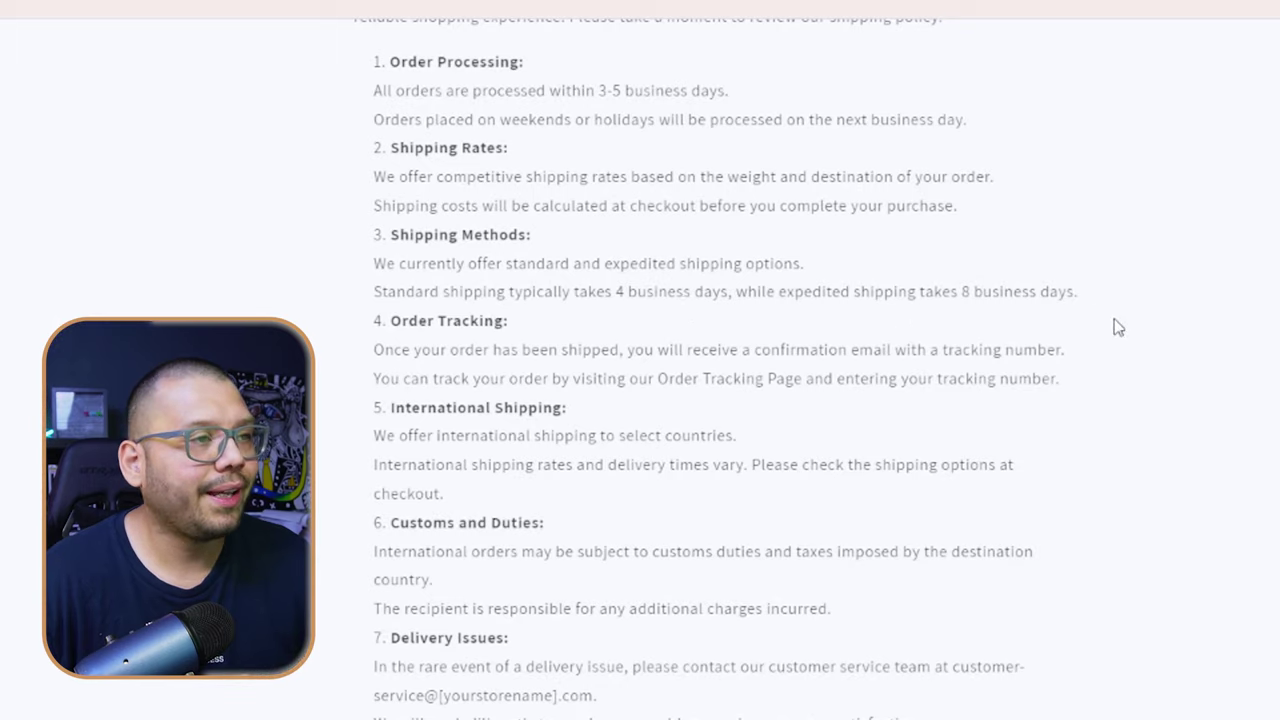
{"action": "scroll", "coordinate": [1076, 425], "scroll_direction": "down", "scroll_amount": 5}
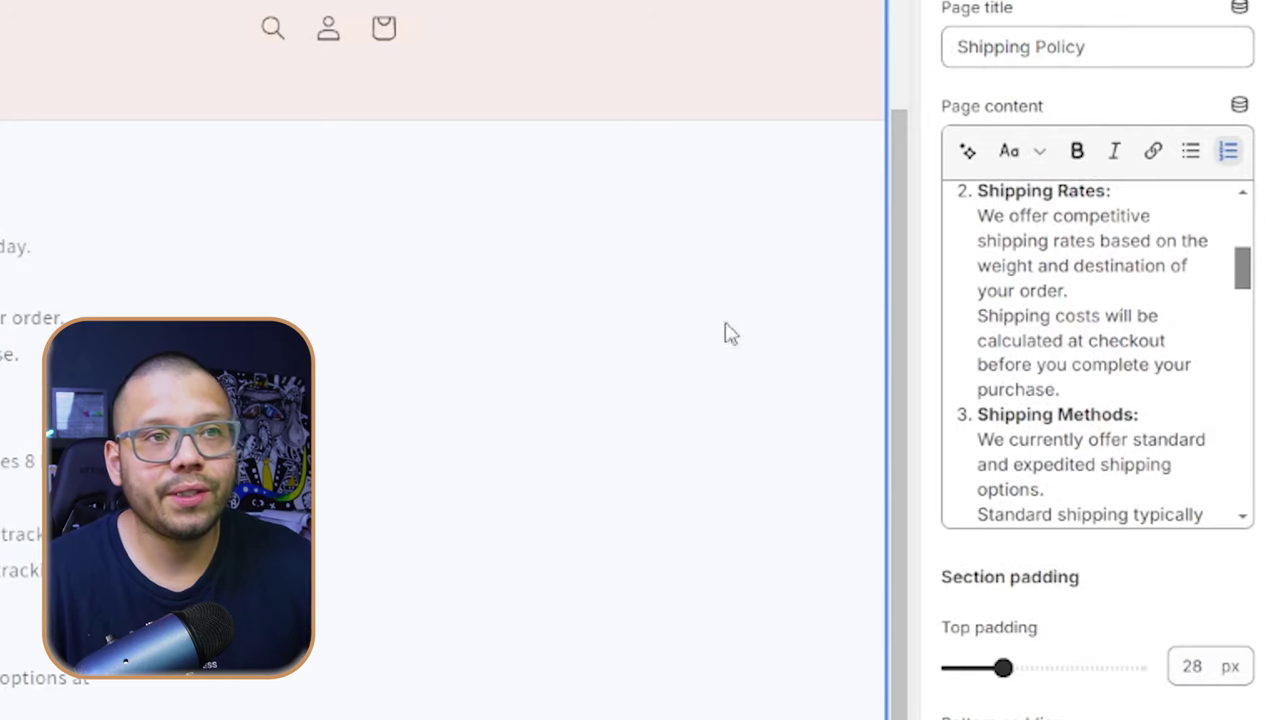
- Set standard shipping to 8 and expedited to 4 business days, entering 'Fashion' as store name
{"action": "left_click_drag", "start_coordinate": [1250, 285], "coordinate": [1252, 305]}
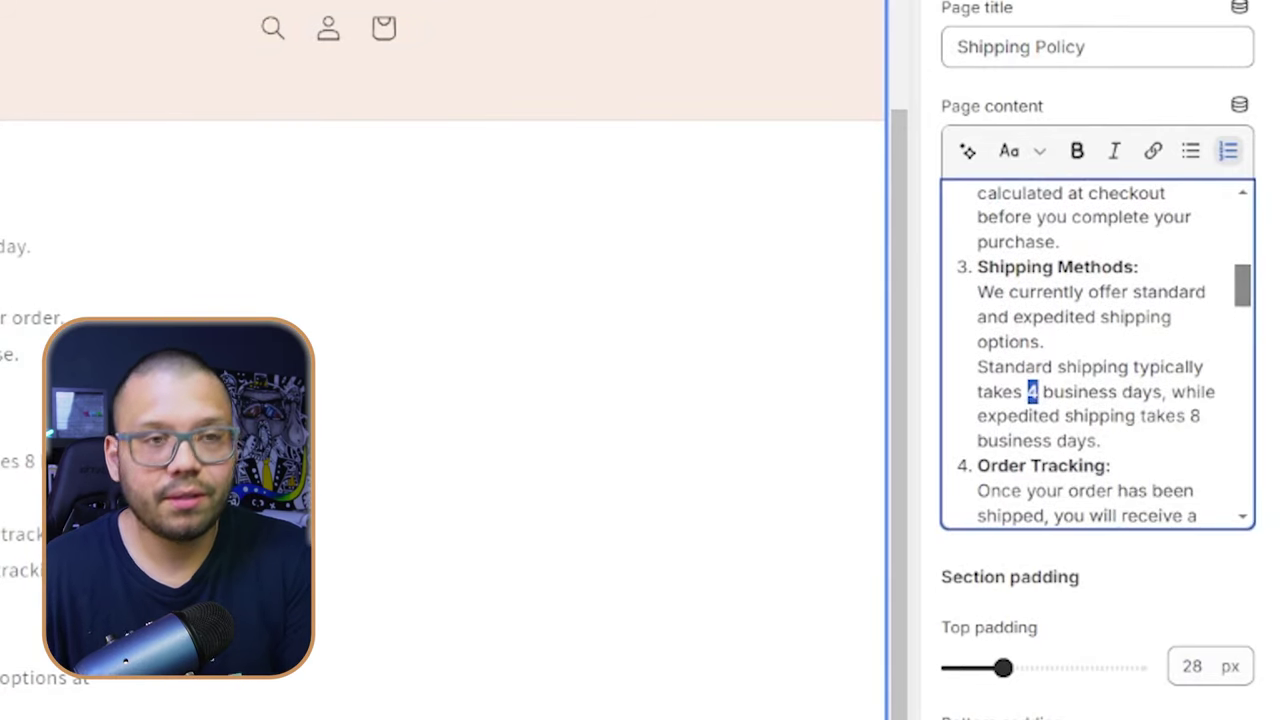
{"action": "scroll", "coordinate": [1188, 404], "scroll_direction": "down", "scroll_amount": 2}
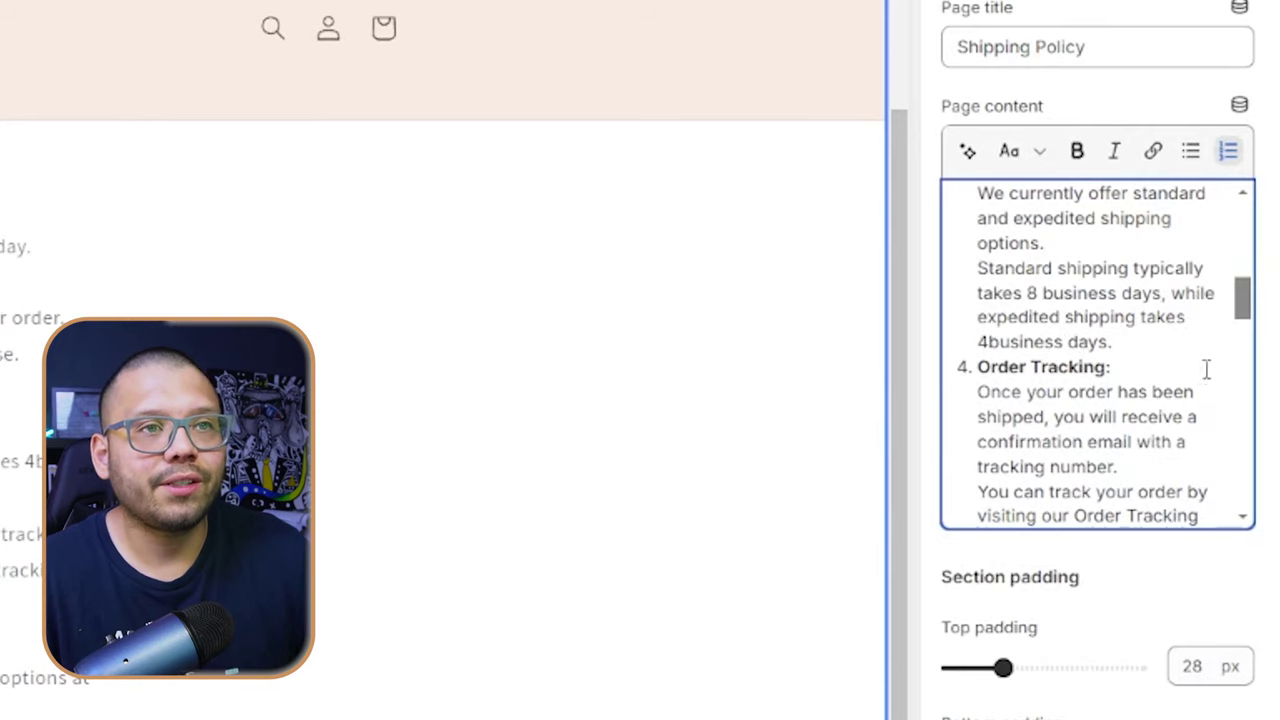
{"action": "scroll", "coordinate": [518, 462], "scroll_direction": "down", "scroll_amount": 10}
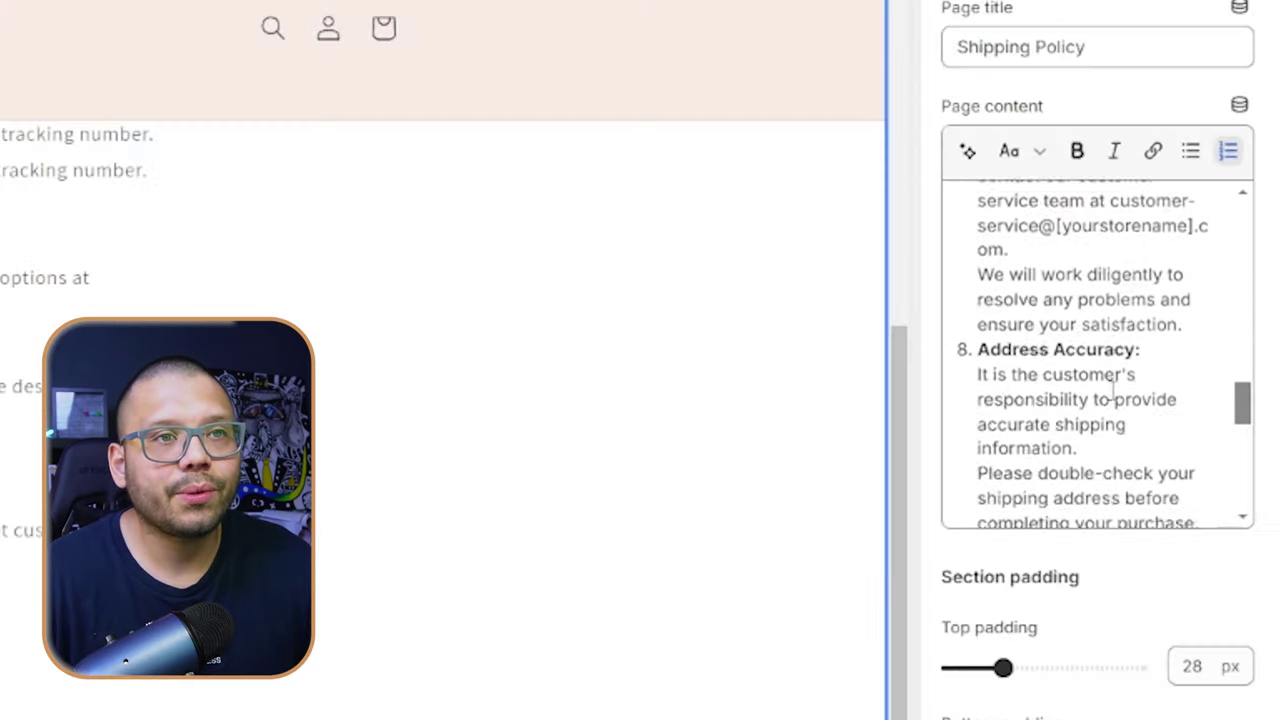
{"action": "scroll", "coordinate": [1127, 405], "scroll_direction": "down", "scroll_amount": 8}
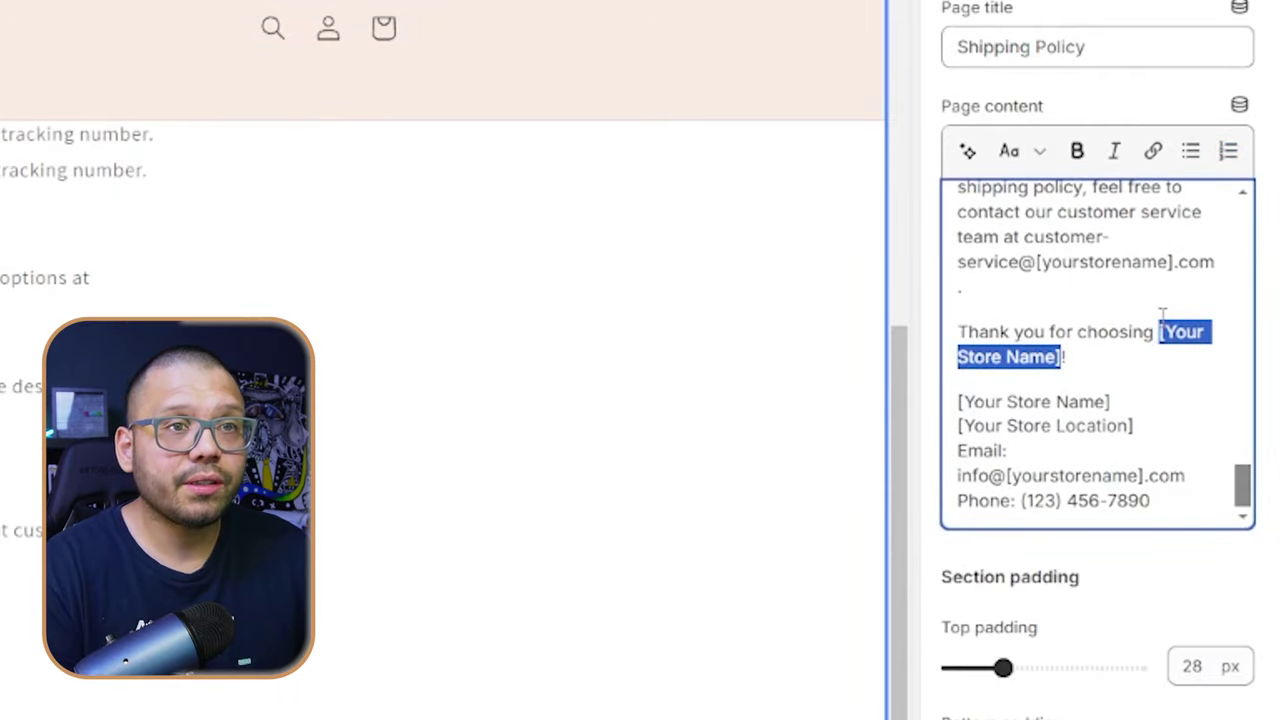
{"action": "type", "text": "Fashionis"}
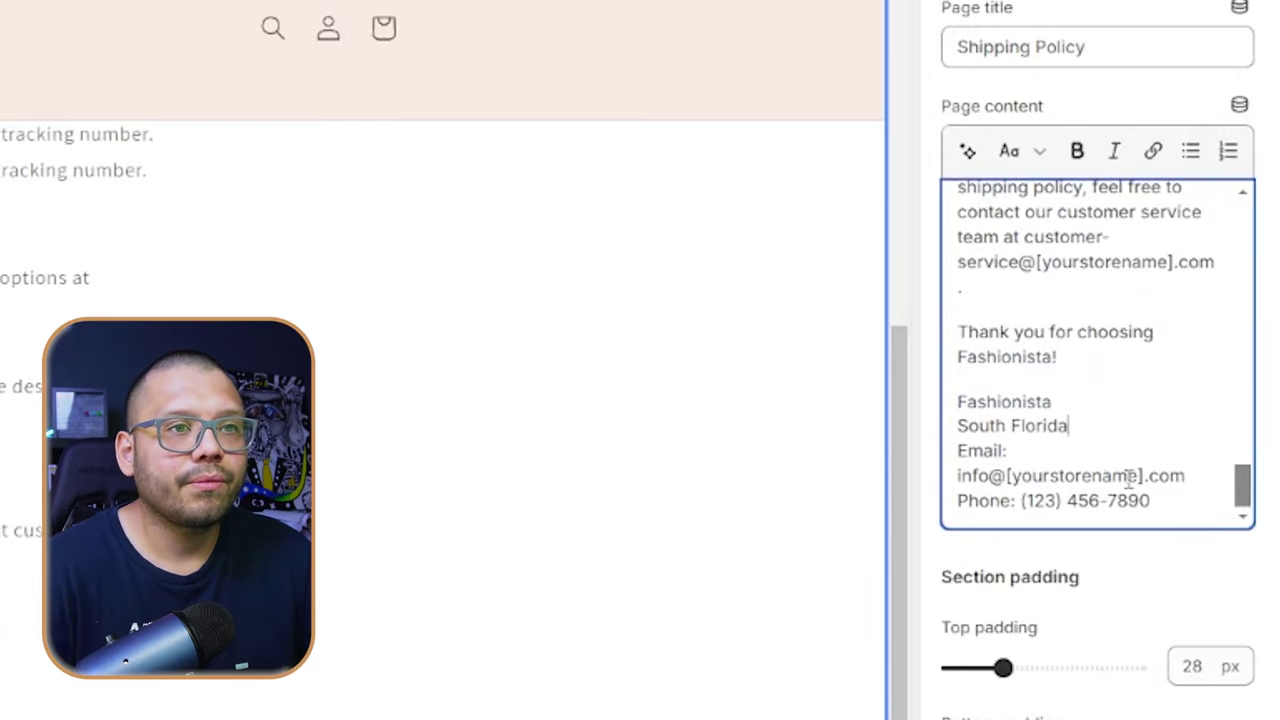
- Replace the store-name placeholder in the email line with the store's email details
{"action": "left_click_drag", "start_coordinate": [1141, 476], "coordinate": [1006, 476]}
{"action": "type", "text": "Fashio"}
{"action": "type", "text": "-8544"}
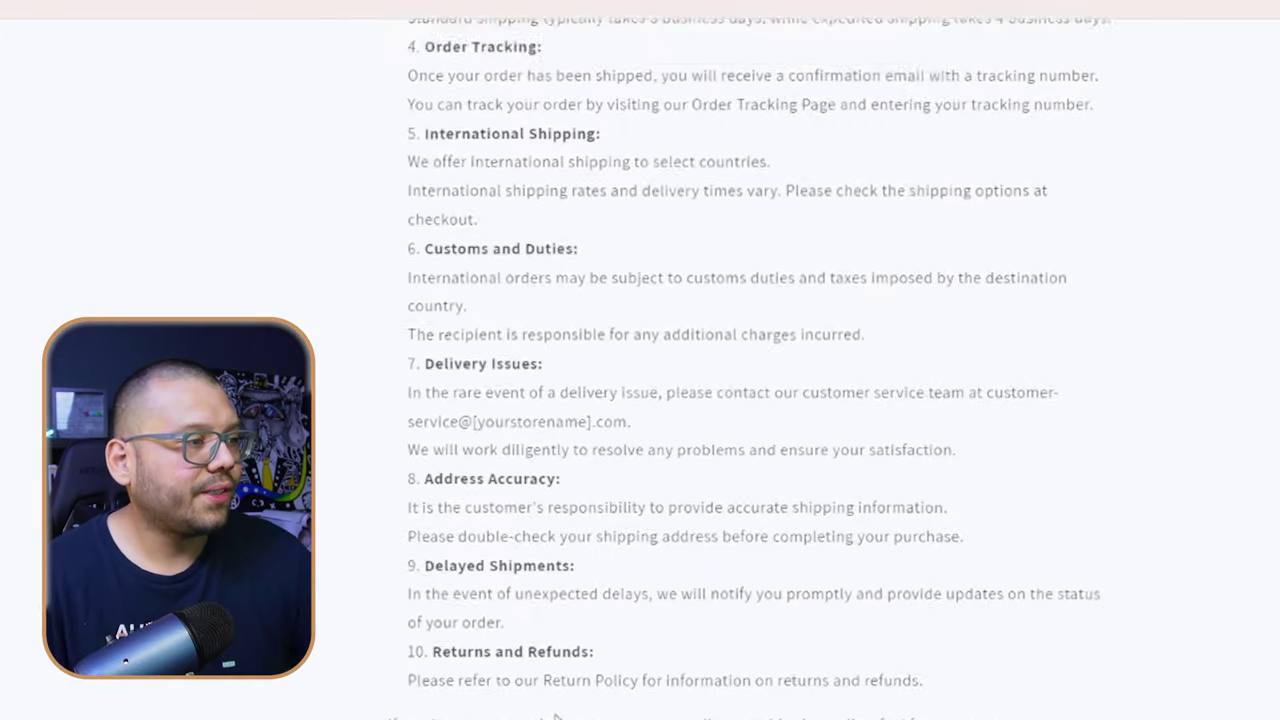
{"action": "scroll", "coordinate": [640, 360], "scroll_direction": "up", "scroll_amount": 5}
{"action": "scroll", "coordinate": [640, 360], "scroll_direction": "down", "scroll_amount": 6}
{"action": "scroll", "coordinate": [545, 500], "scroll_direction": "down", "scroll_amount": 3}
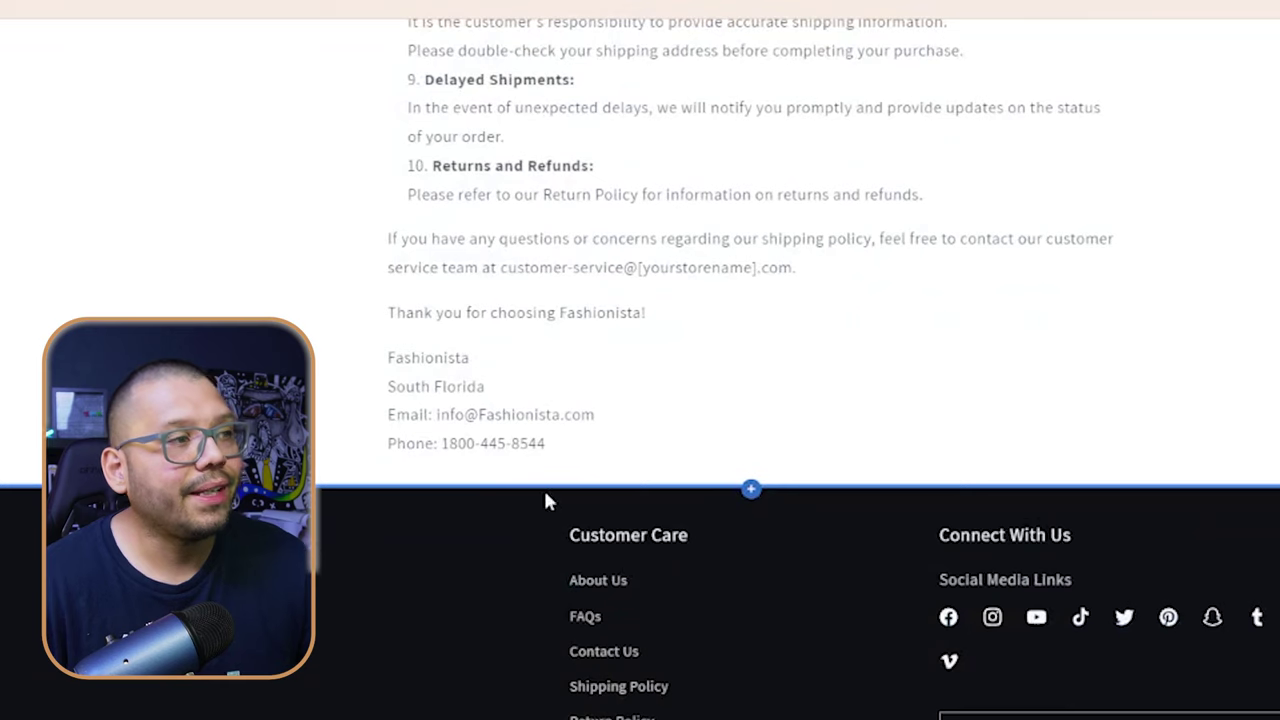
{"action": "scroll", "coordinate": [590, 485], "scroll_direction": "up", "scroll_amount": 8}
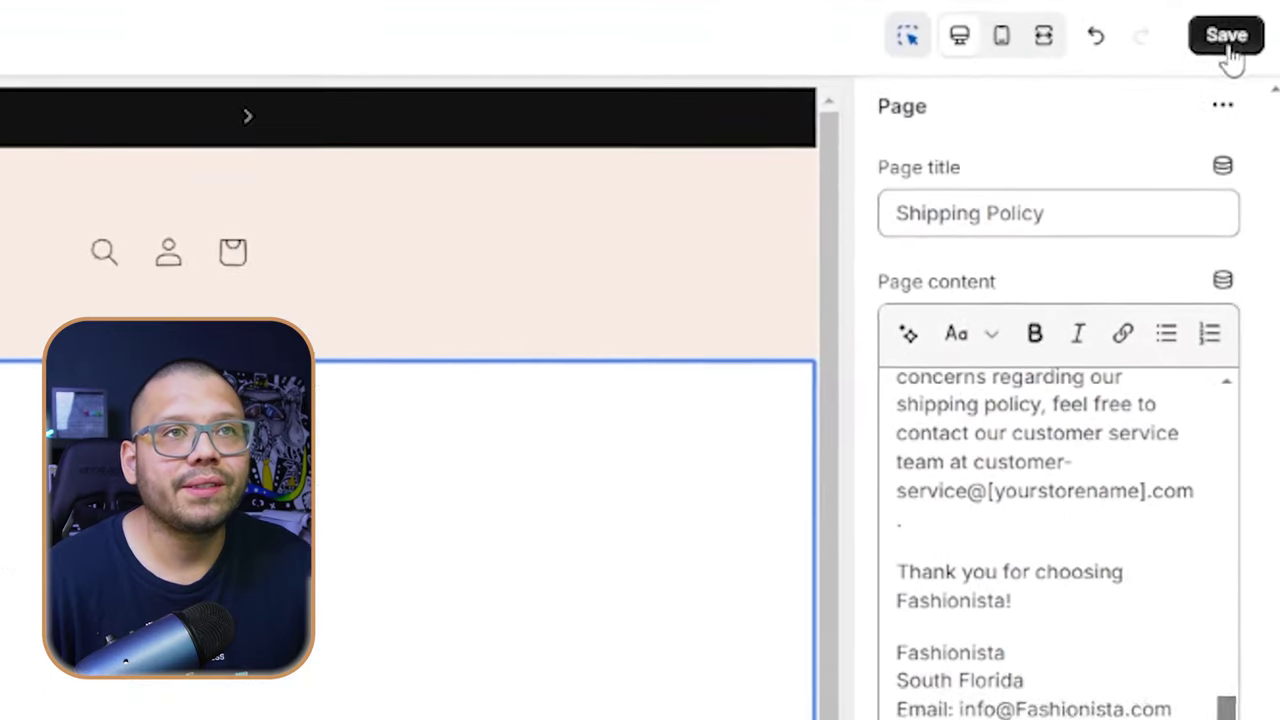
- Save the edited Shipping Policy page in the theme editor
{"action": "left_click", "coordinate": [1226, 34]}
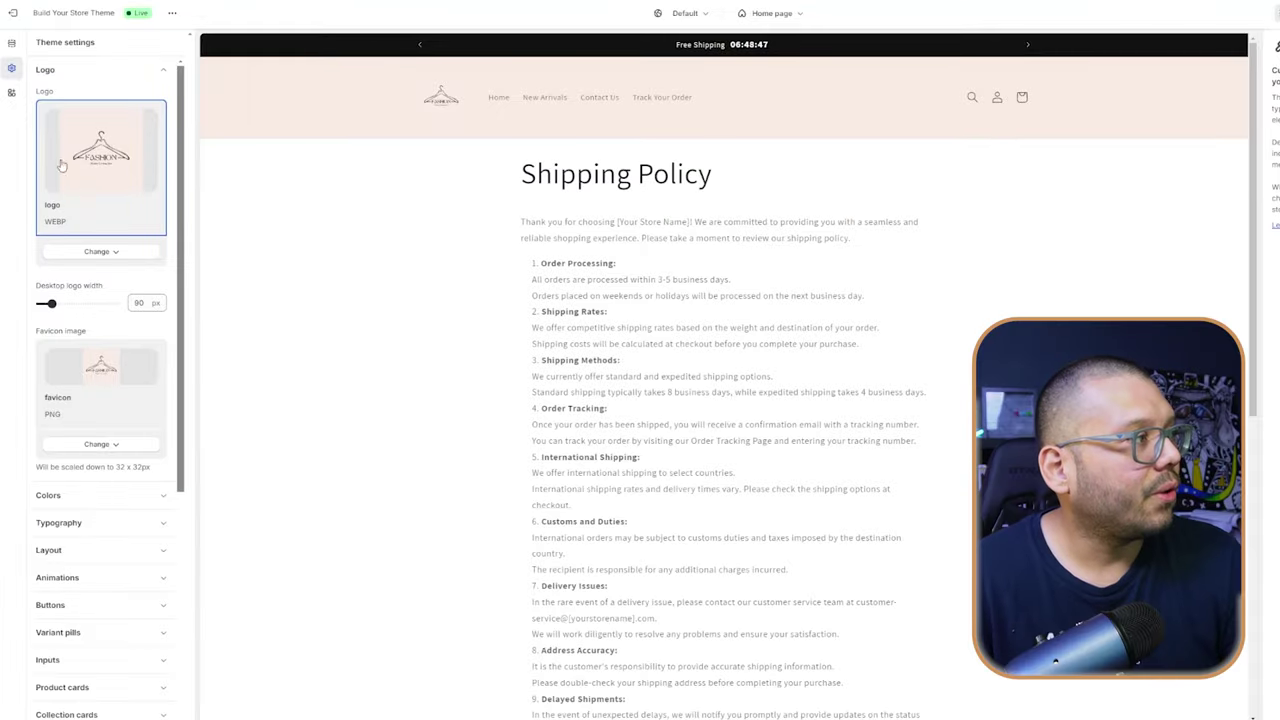
- Swap the store logo for belkis.png from the library, preview the home page, and save
{"action": "left_click", "coordinate": [101, 251]}
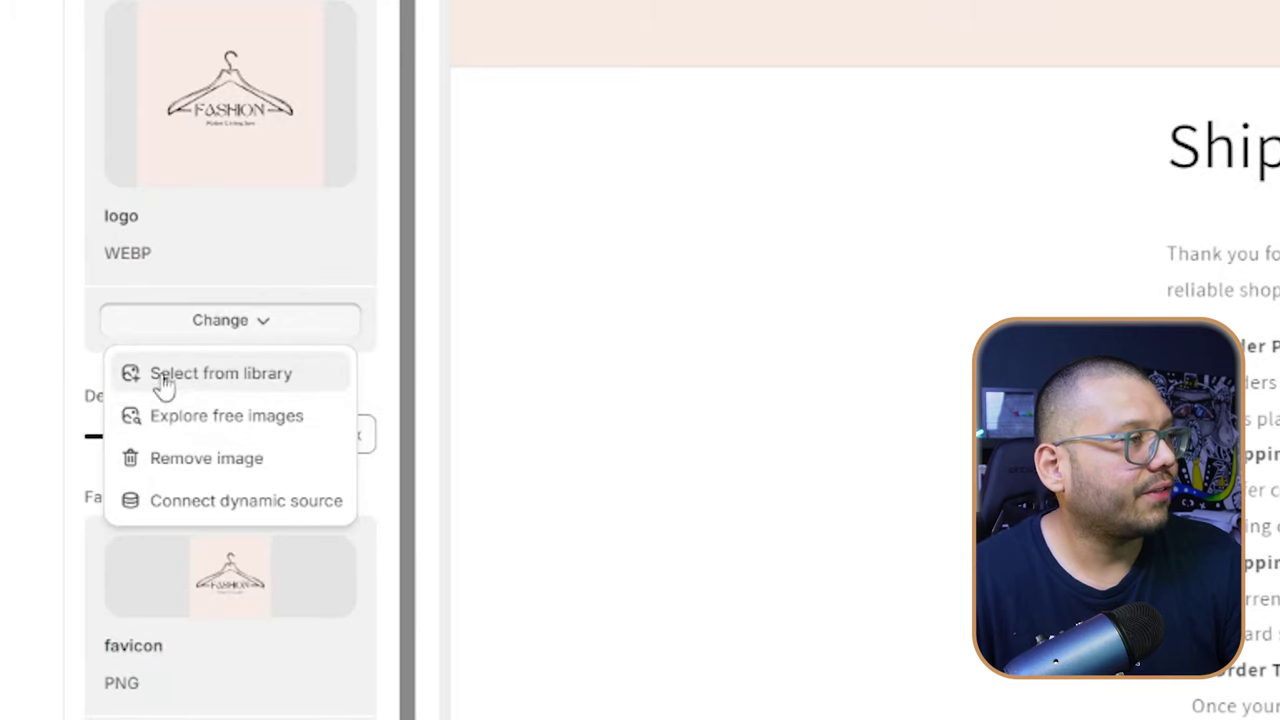
{"action": "left_click", "coordinate": [183, 385]}
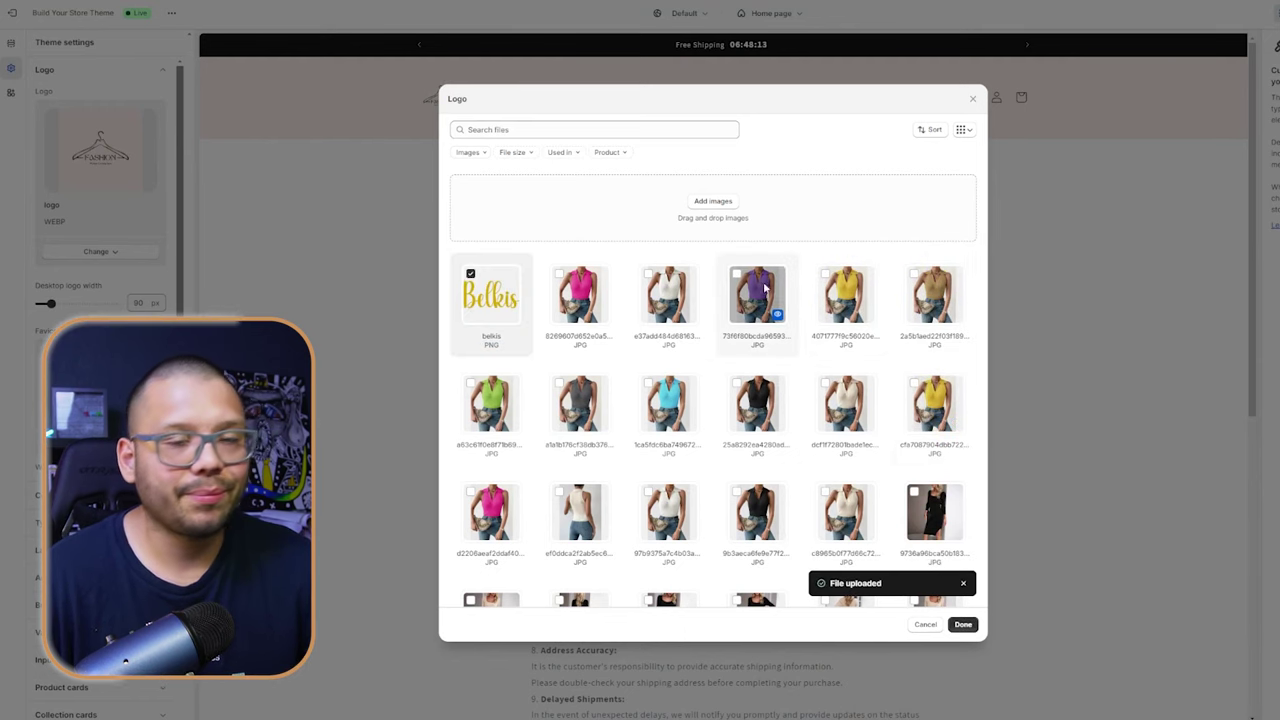
{"action": "left_click", "coordinate": [963, 626]}
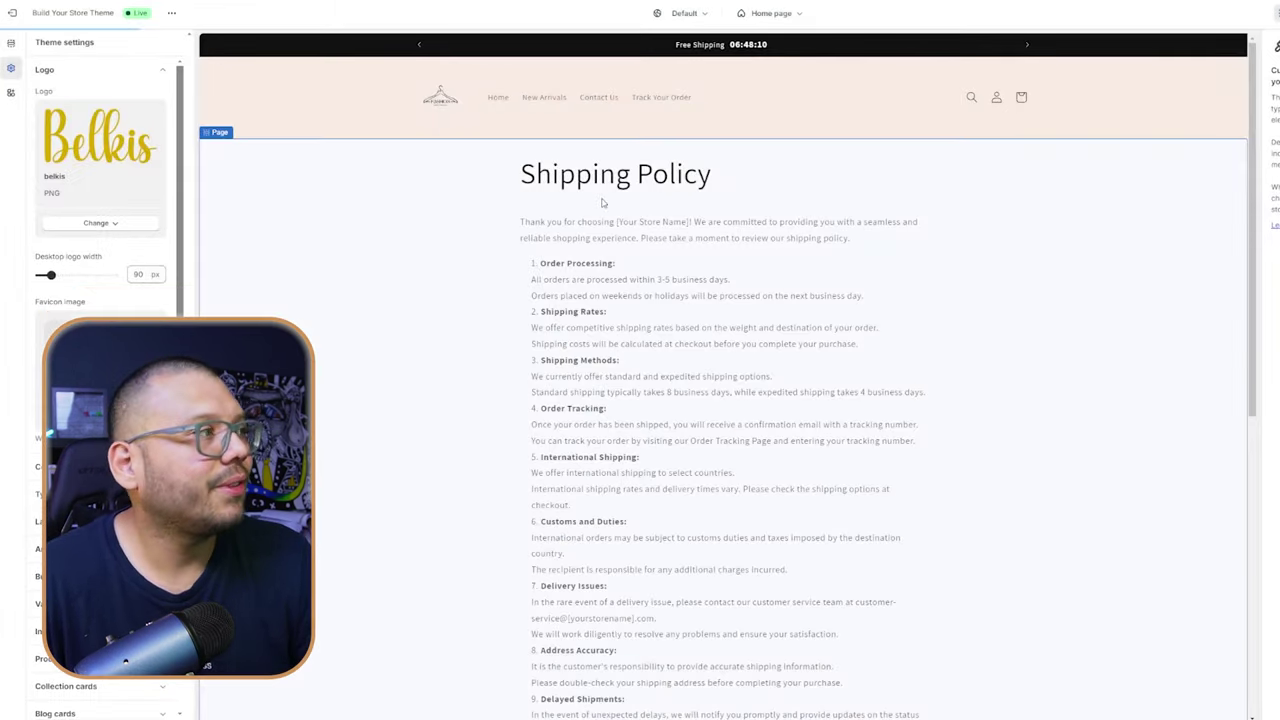
{"action": "left_click", "coordinate": [440, 97]}
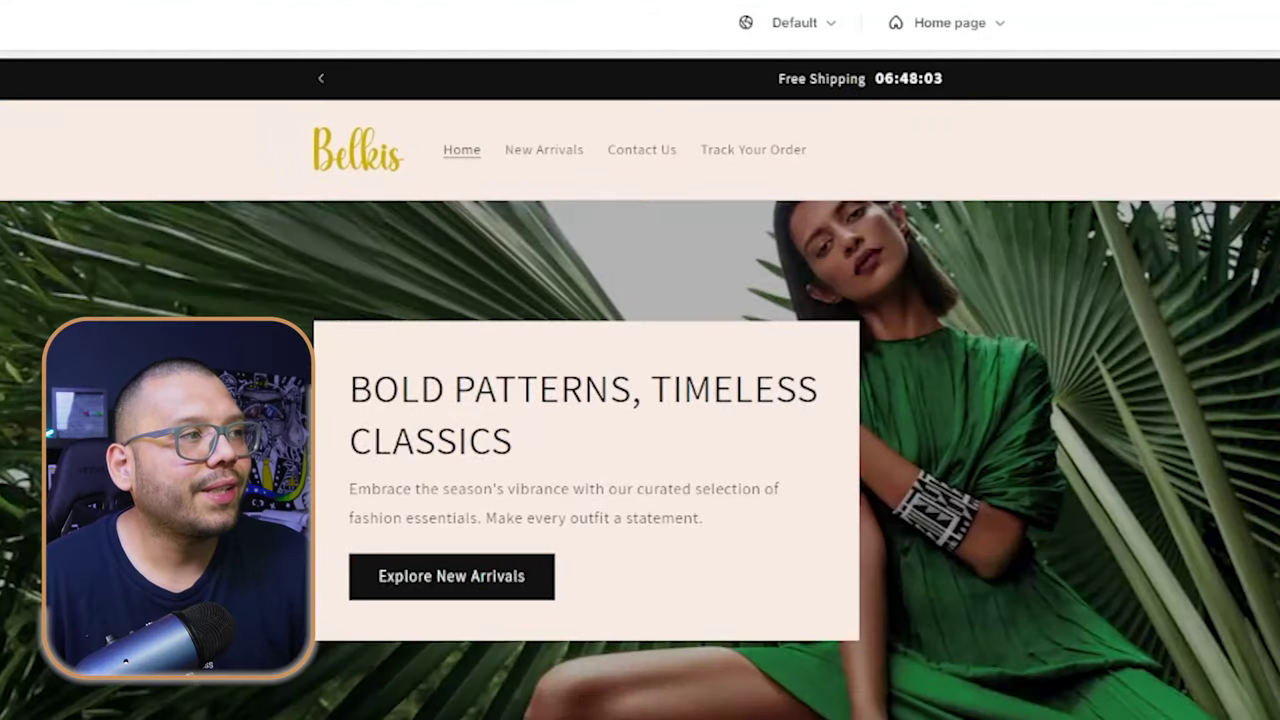
{"action": "left_click", "coordinate": [1213, 45]}
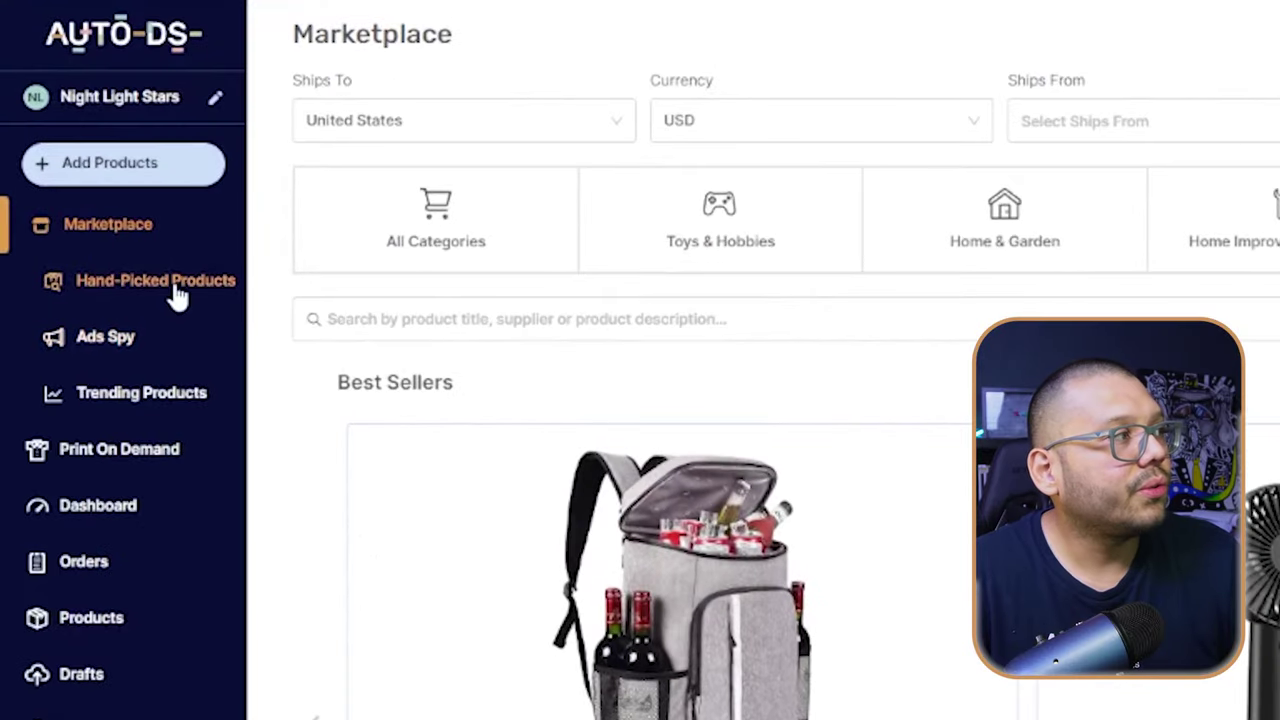
- Filter Hand-Picked Products to Clothing, Shoes & Jewelry and open the women's shapewear camisole
{"action": "left_click", "coordinate": [178, 296]}
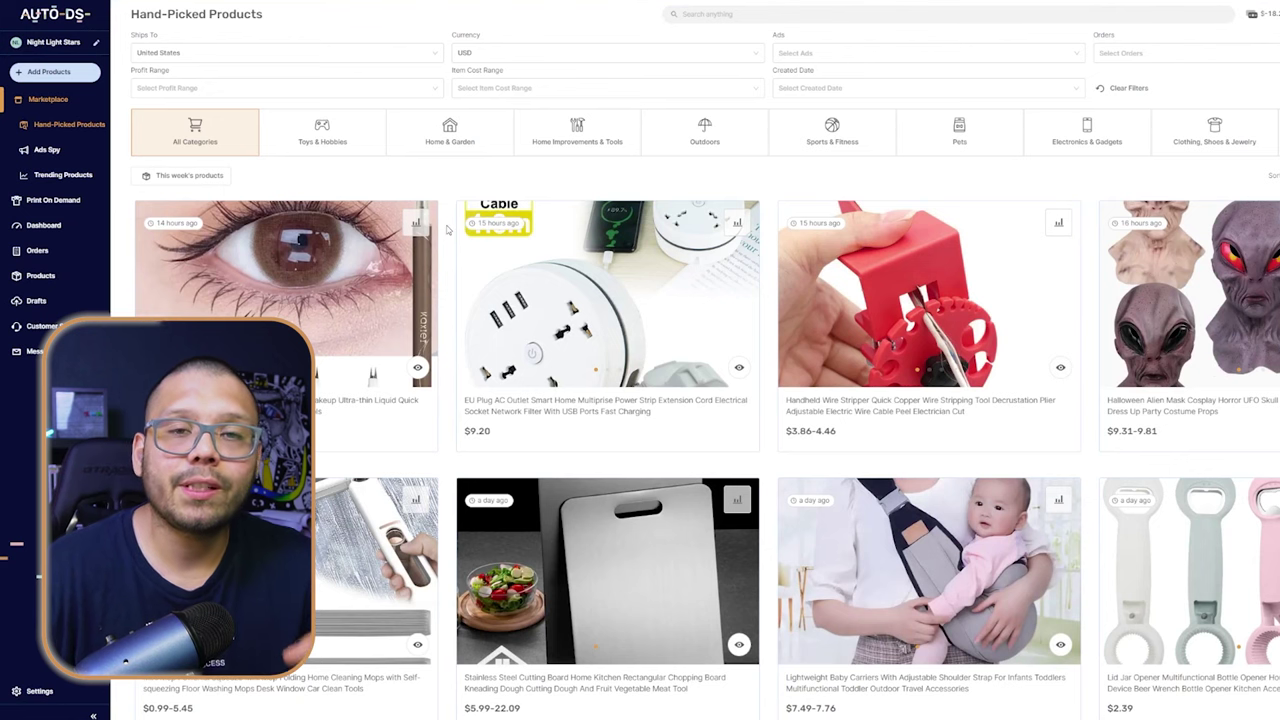
{"action": "mouse_move", "coordinate": [498, 236]}
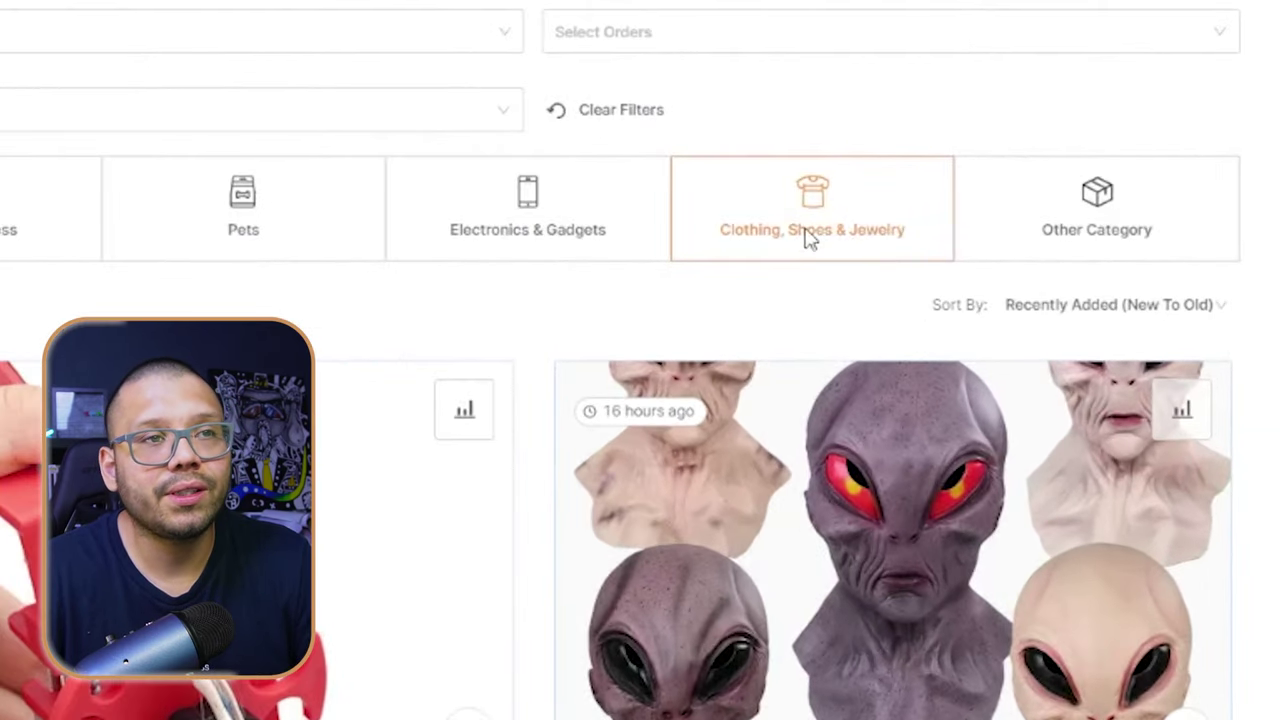
{"action": "left_click", "coordinate": [810, 237]}
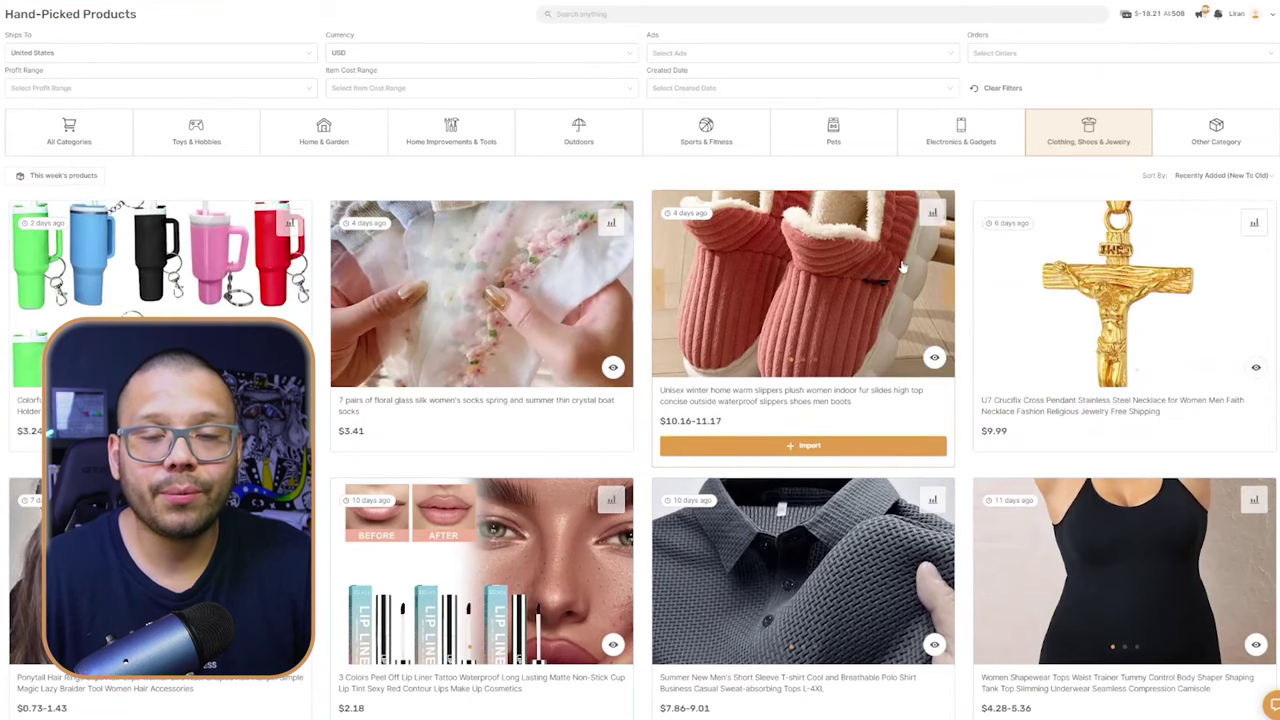
{"action": "scroll", "coordinate": [912, 298], "scroll_direction": "down", "scroll_amount": 2}
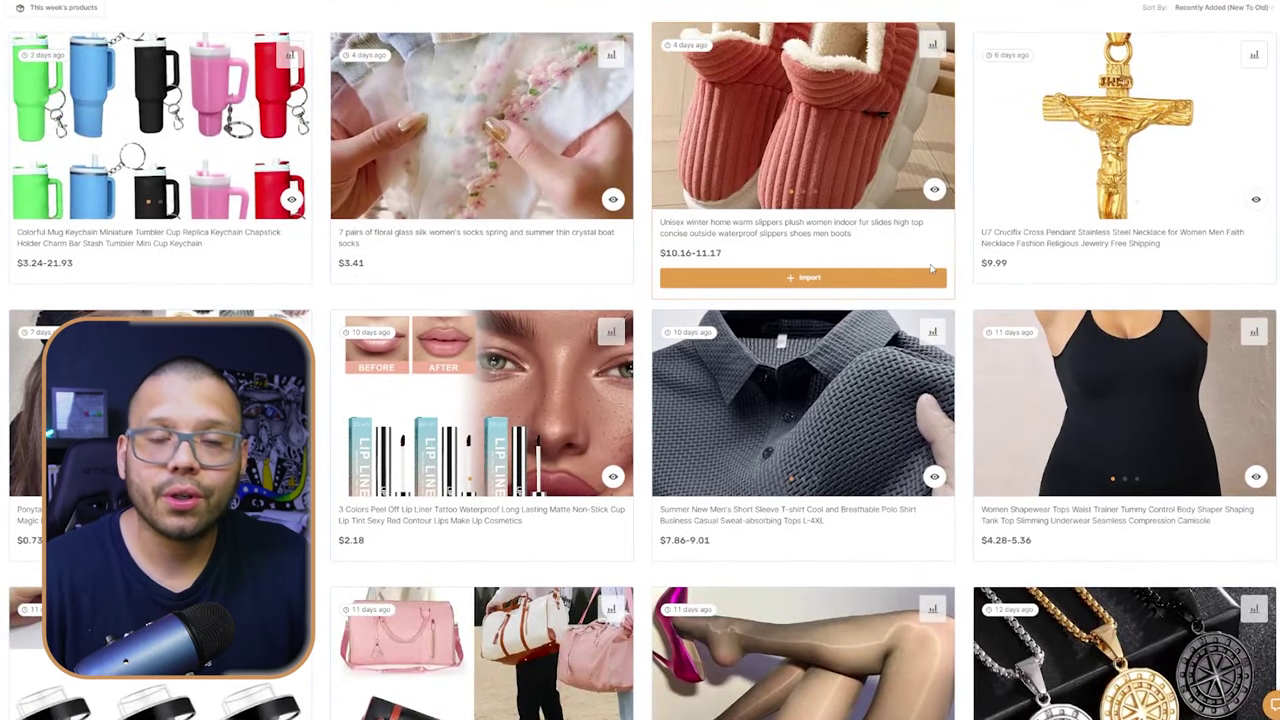
{"action": "scroll", "coordinate": [1111, 354], "scroll_direction": "down", "scroll_amount": 1}
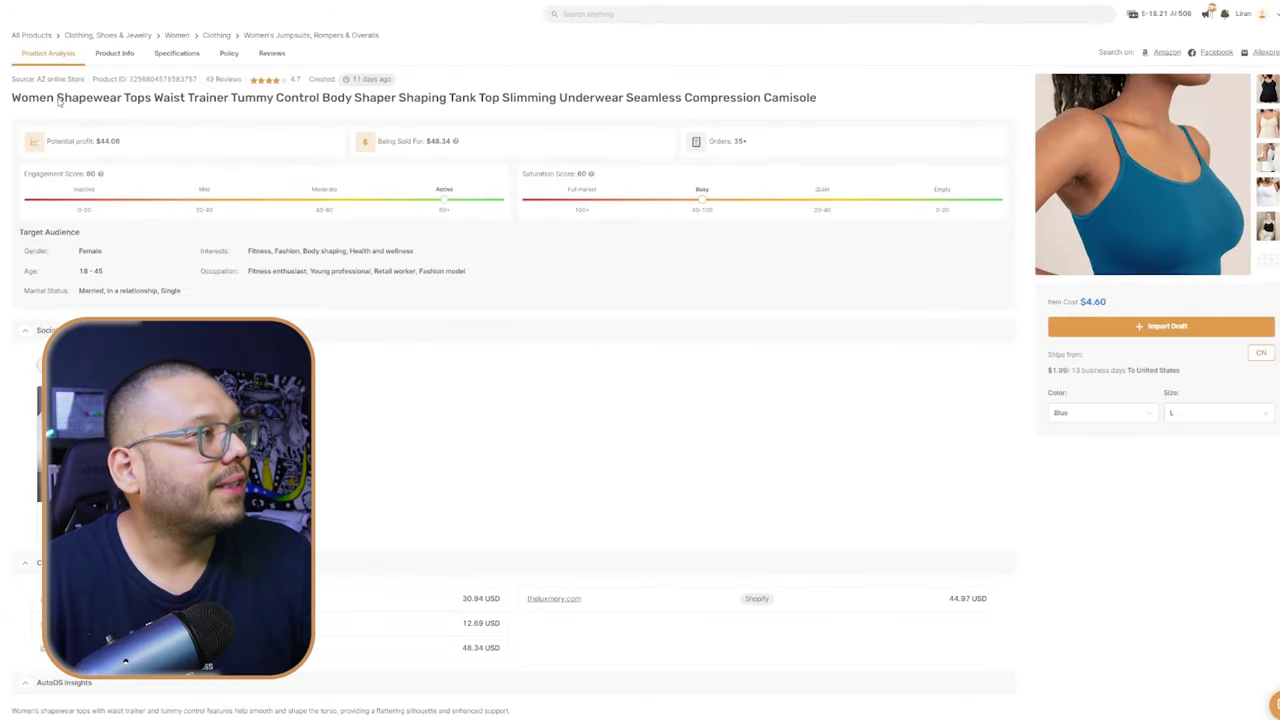
{"action": "left_click_drag", "start_coordinate": [30, 101], "coordinate": [159, 108]}
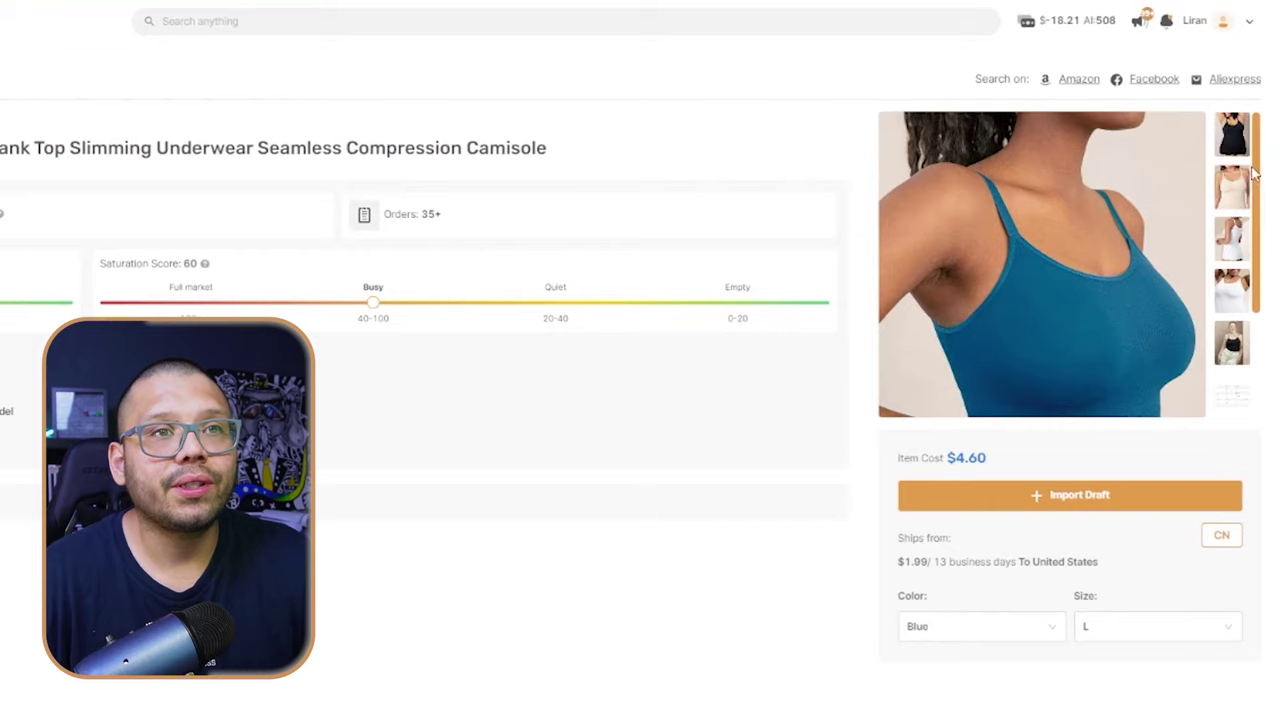
- View the beige and white colour photos of the shapewear camisole
{"action": "left_click", "coordinate": [1240, 185]}
{"action": "left_click", "coordinate": [1244, 236]}
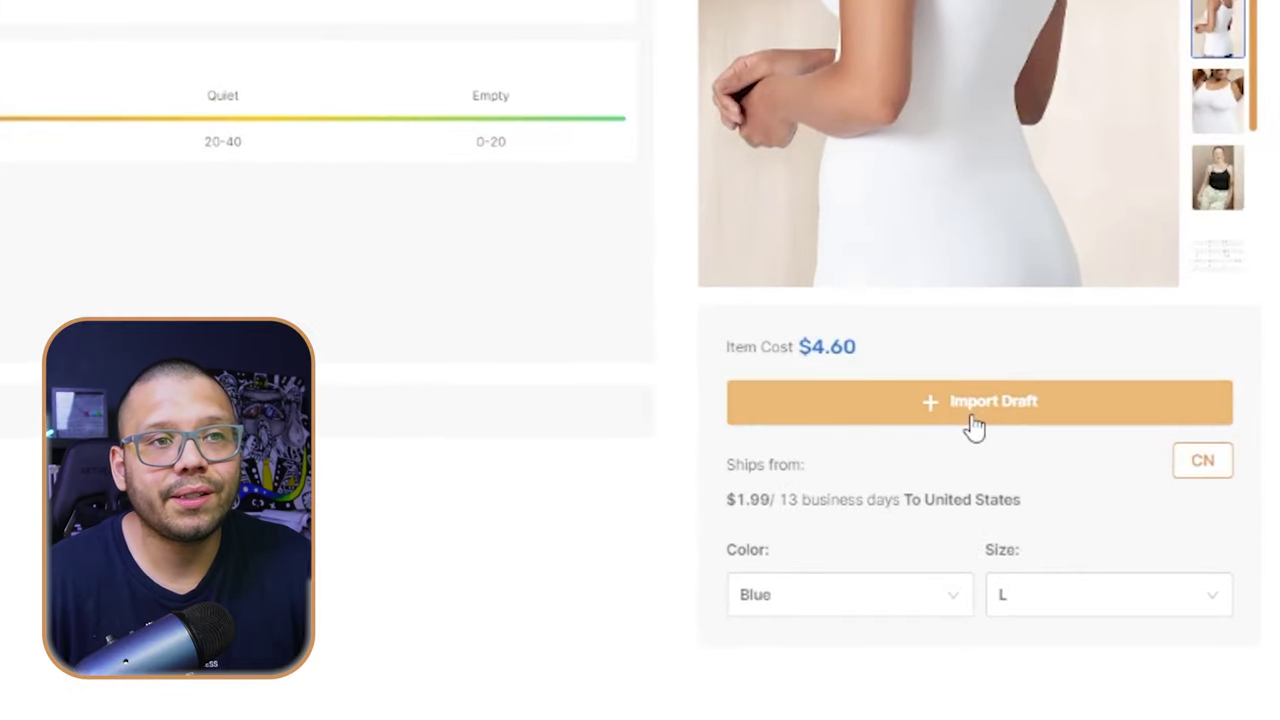
- Import the shapewear camisole into the store as a draft product
{"action": "left_click", "coordinate": [974, 420]}
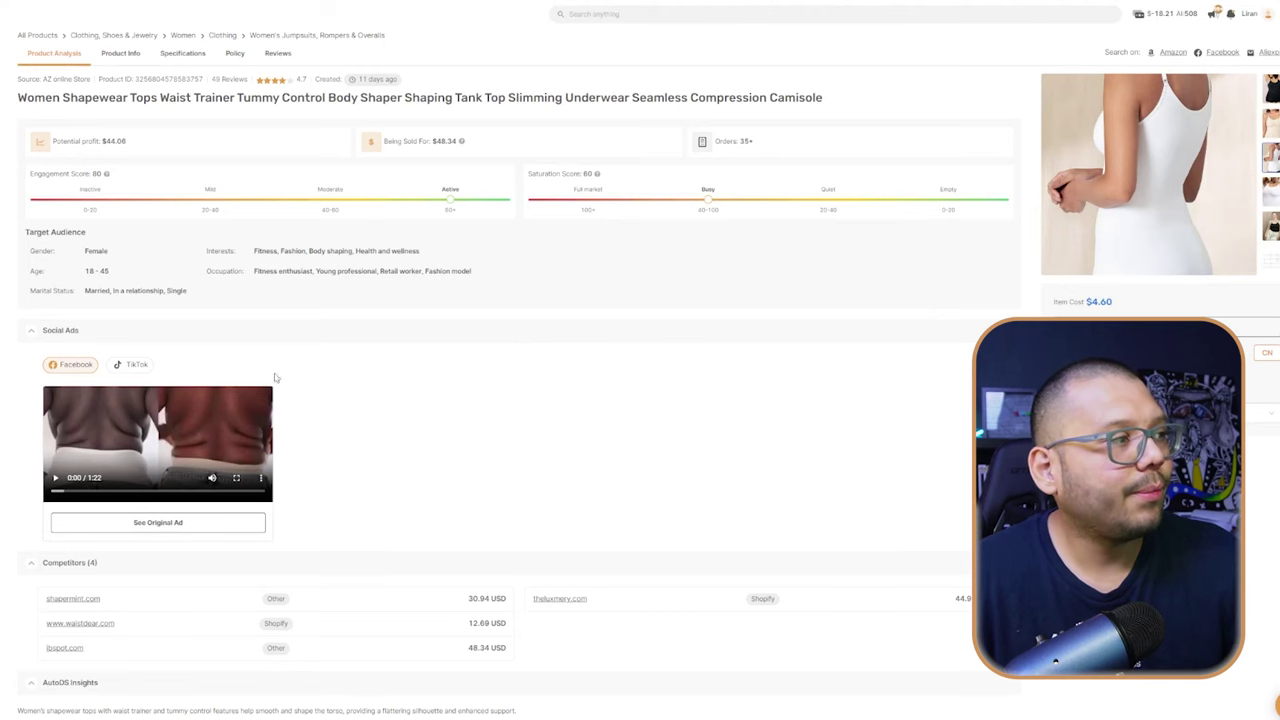
- Show the camisole's TikTok ads and open the second ad's original video
{"action": "left_click", "coordinate": [132, 366]}
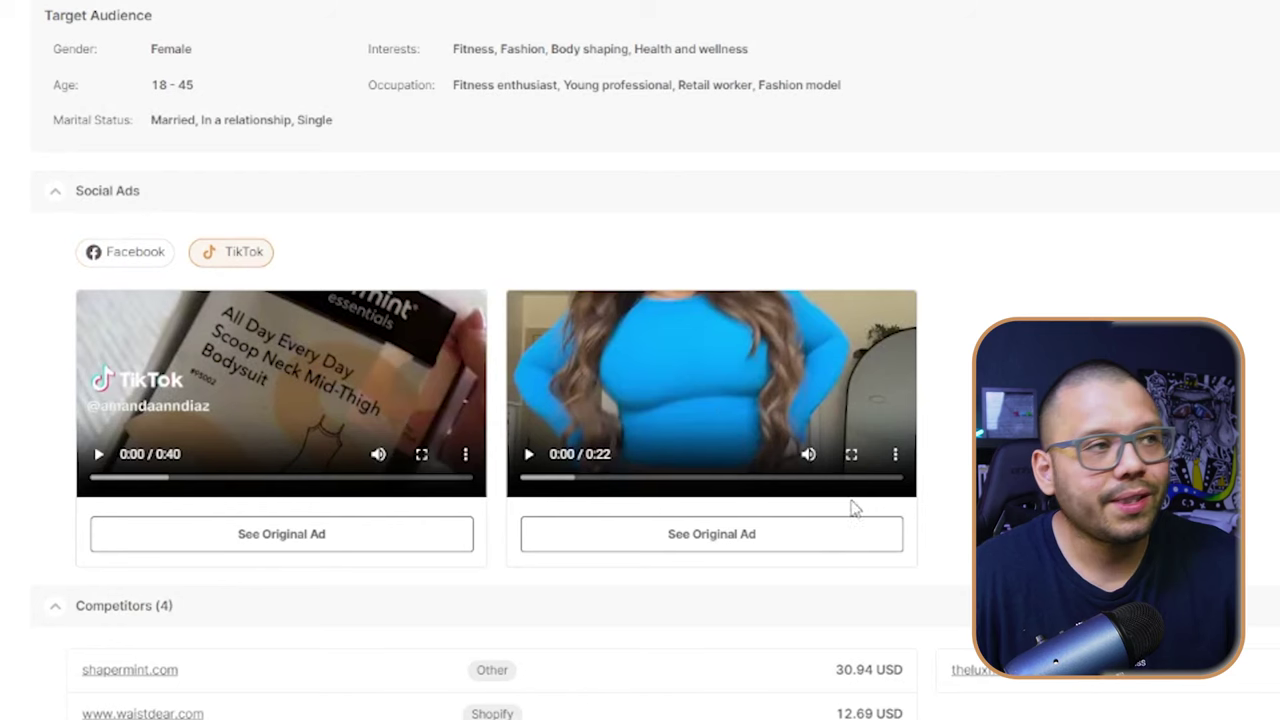
{"action": "left_click", "coordinate": [758, 536]}
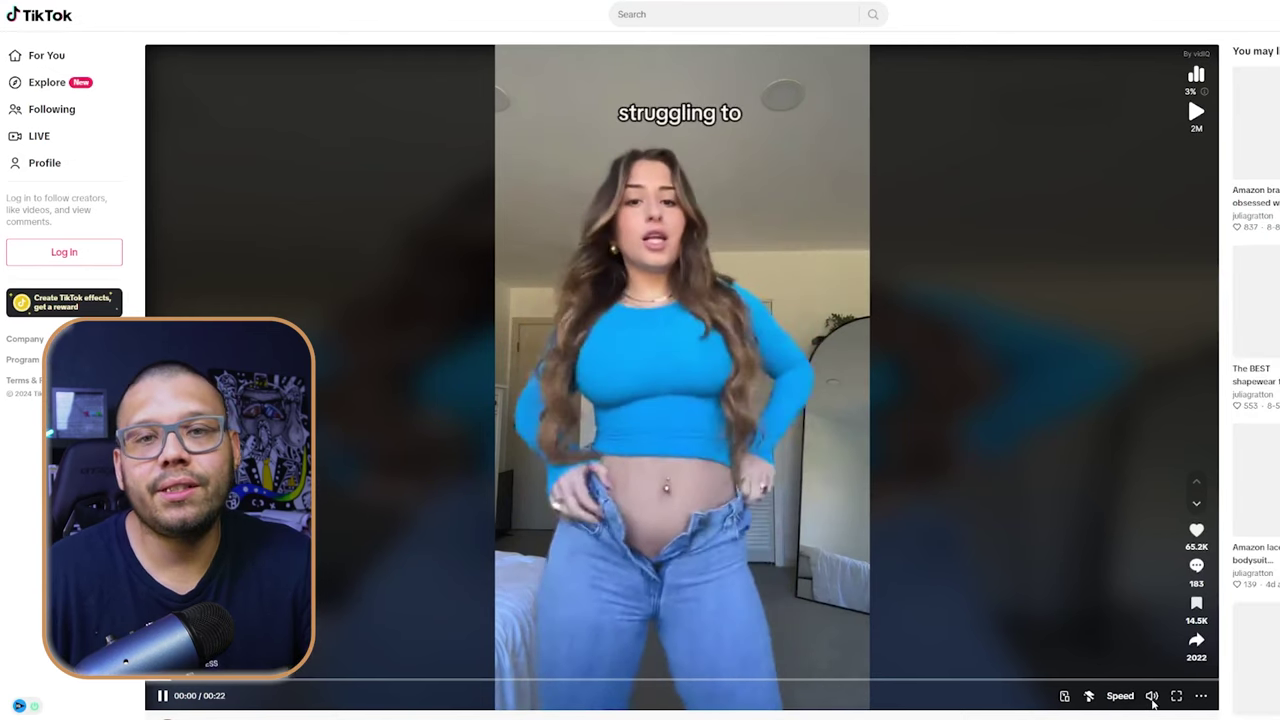
{"action": "mouse_move", "coordinate": [1151, 699]}
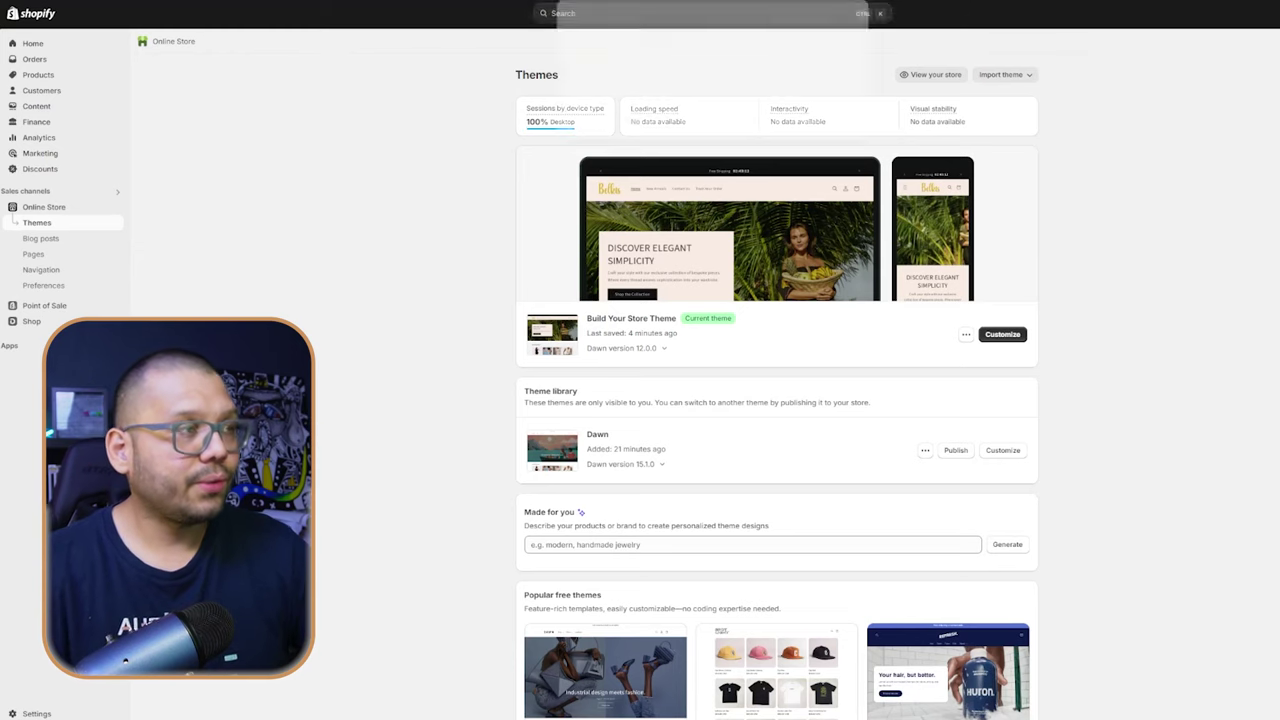
- Search the admin for 'payment' and view Payments settings, where PayPal lists a 2% fee
{"action": "left_click", "coordinate": [720, 12]}
{"action": "type", "text": "bill"}
{"action": "key", "text": "BackSpace"}
{"action": "key", "text": "BackSpace"}
{"action": "key", "text": "BackSpace"}
{"action": "key", "text": "BackSpace"}
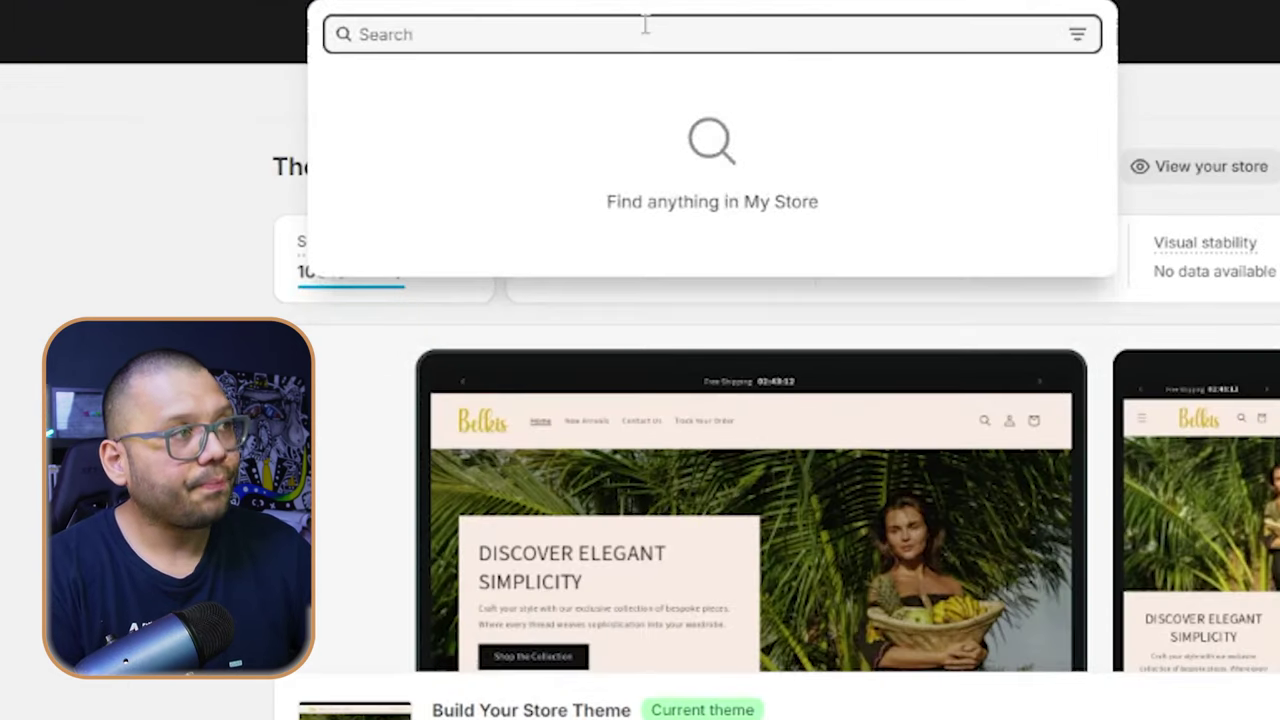
{"action": "type", "text": "payment"}
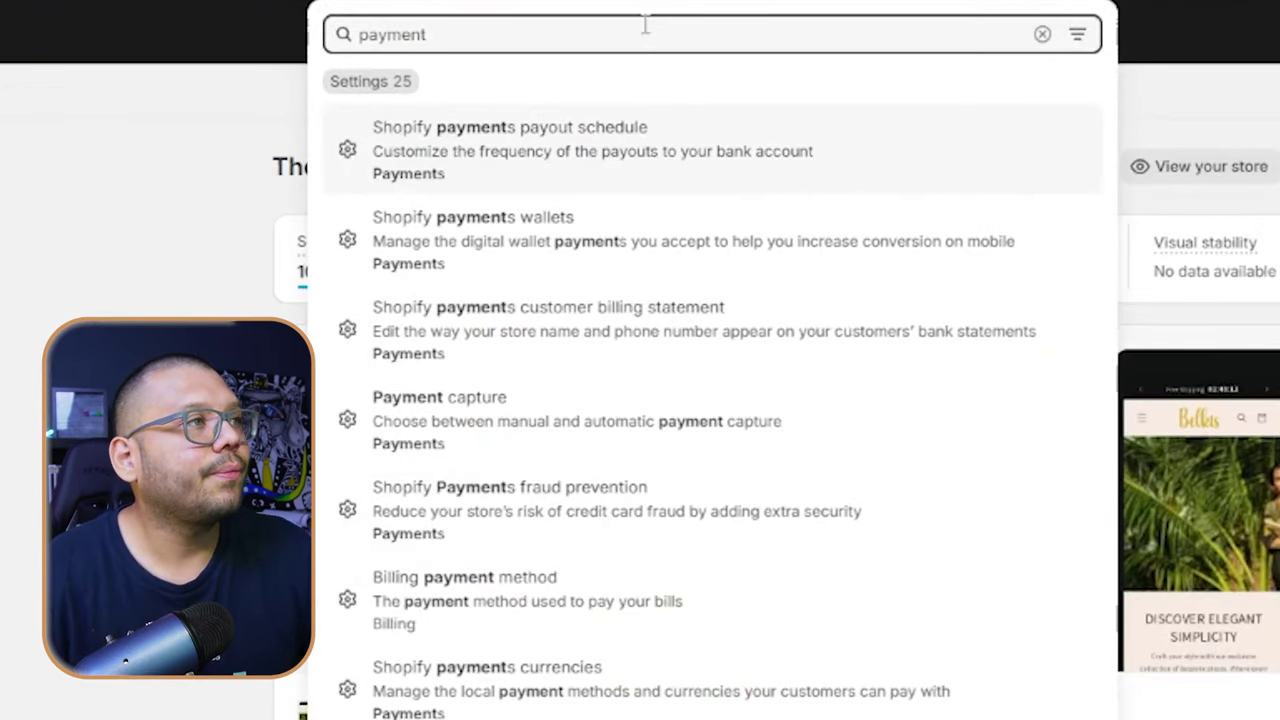
{"action": "left_click", "coordinate": [451, 138]}
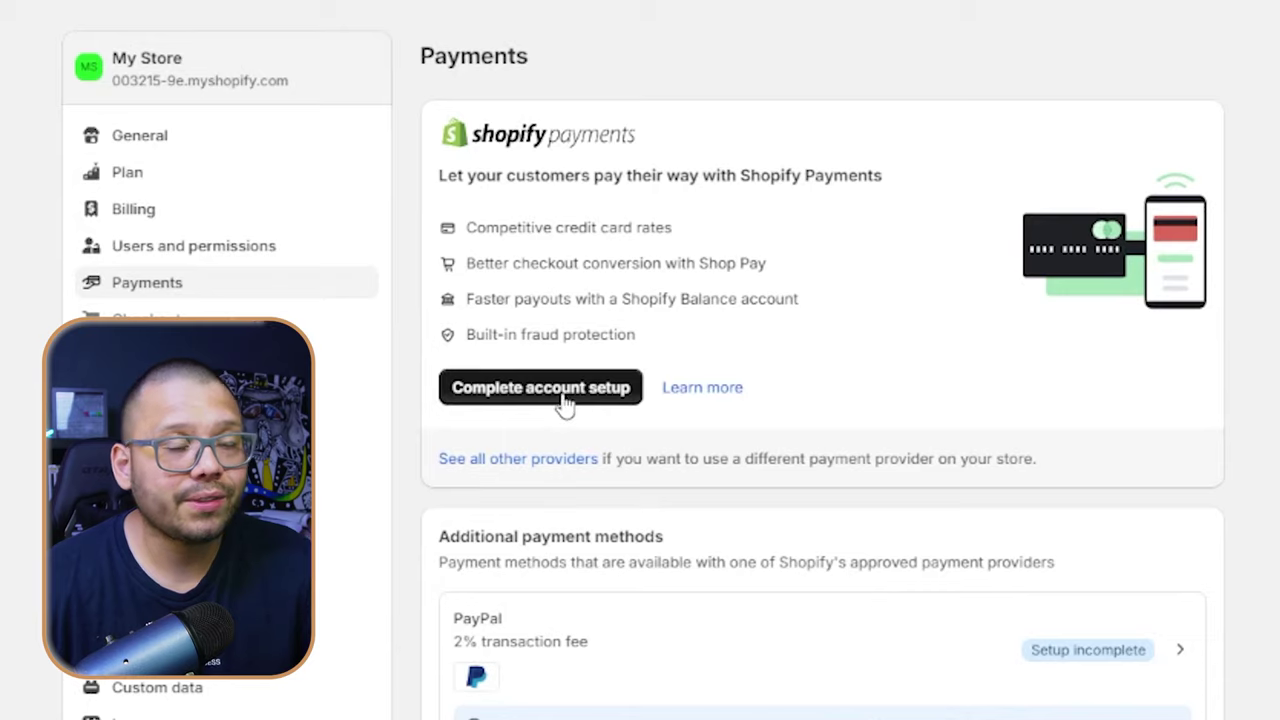
{"action": "scroll", "coordinate": [687, 598], "scroll_direction": "down", "scroll_amount": 4}
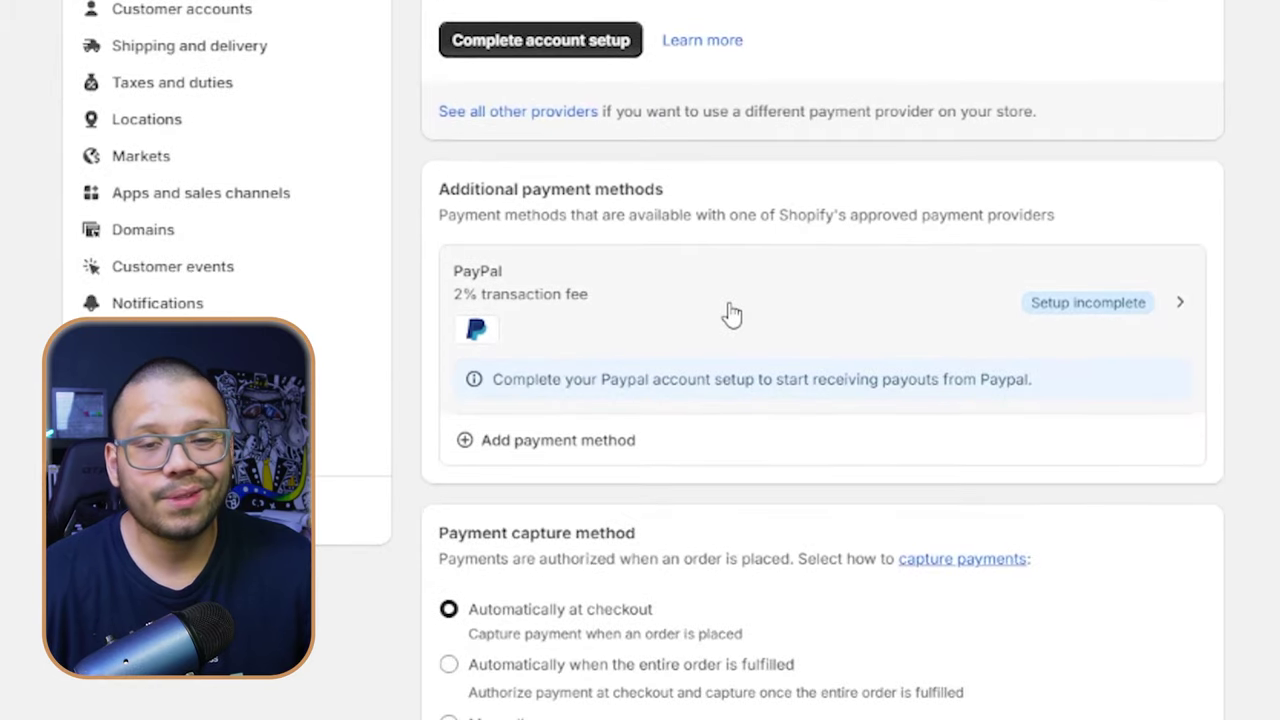